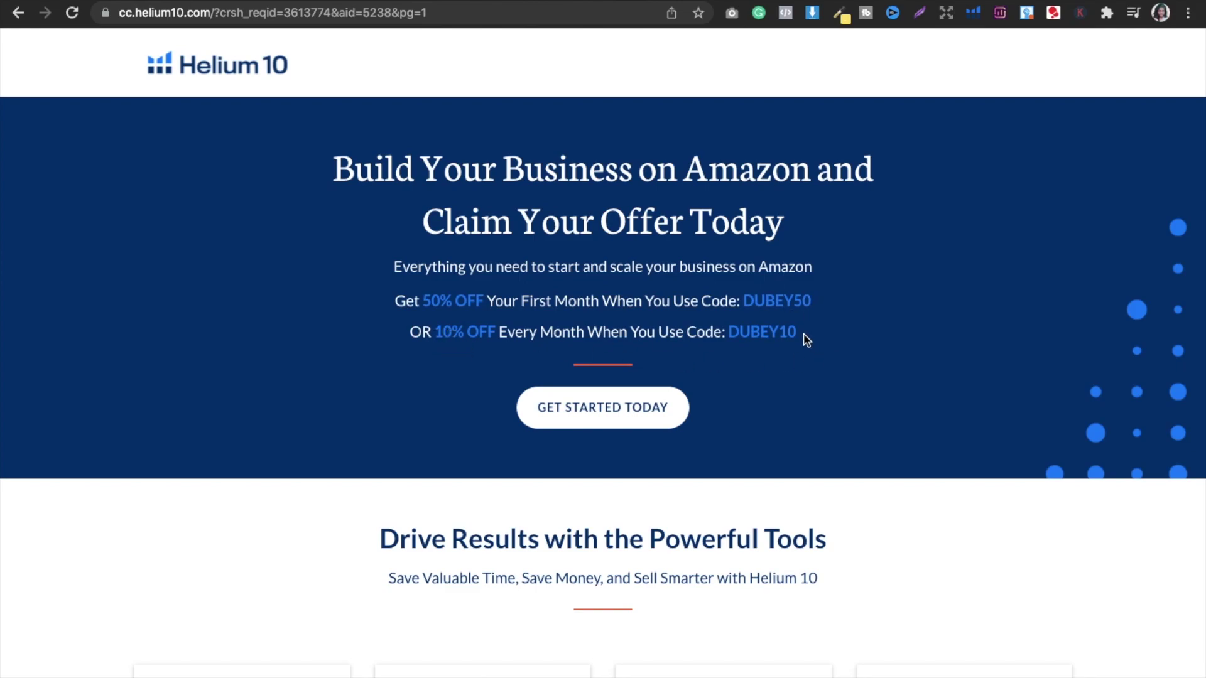
Switch to the Helium 10 dashboard and open the keyword research section of the Black Box tool.
click(392, 1)
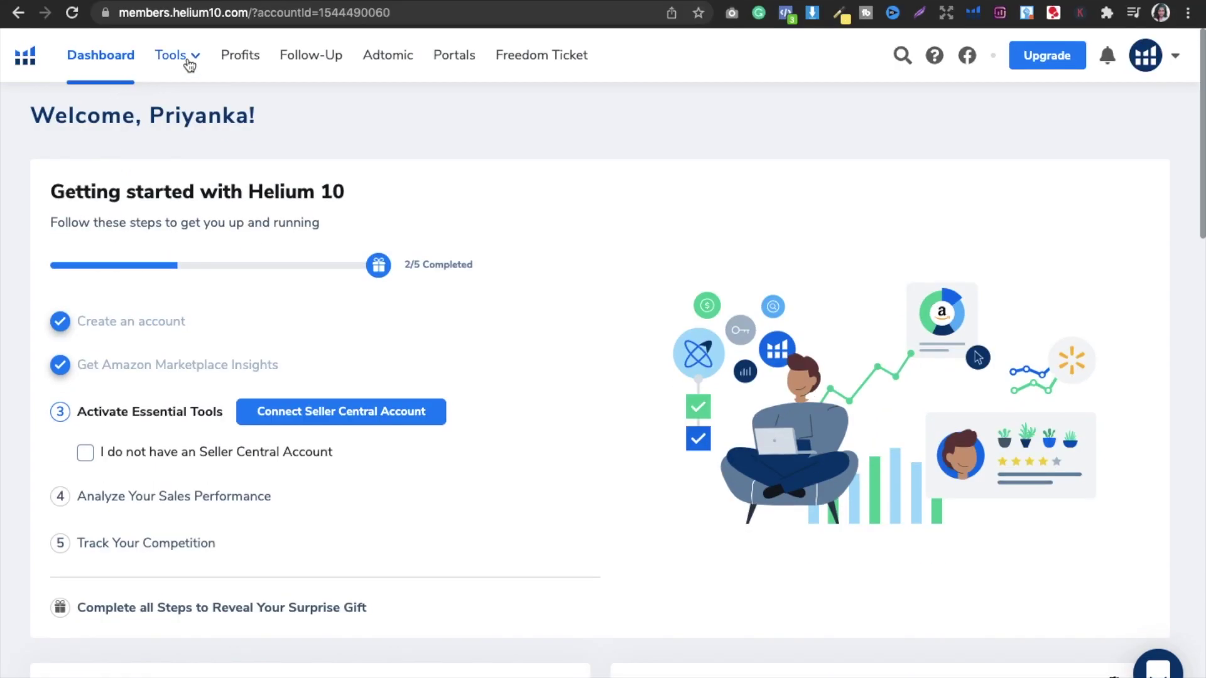
click(197, 60)
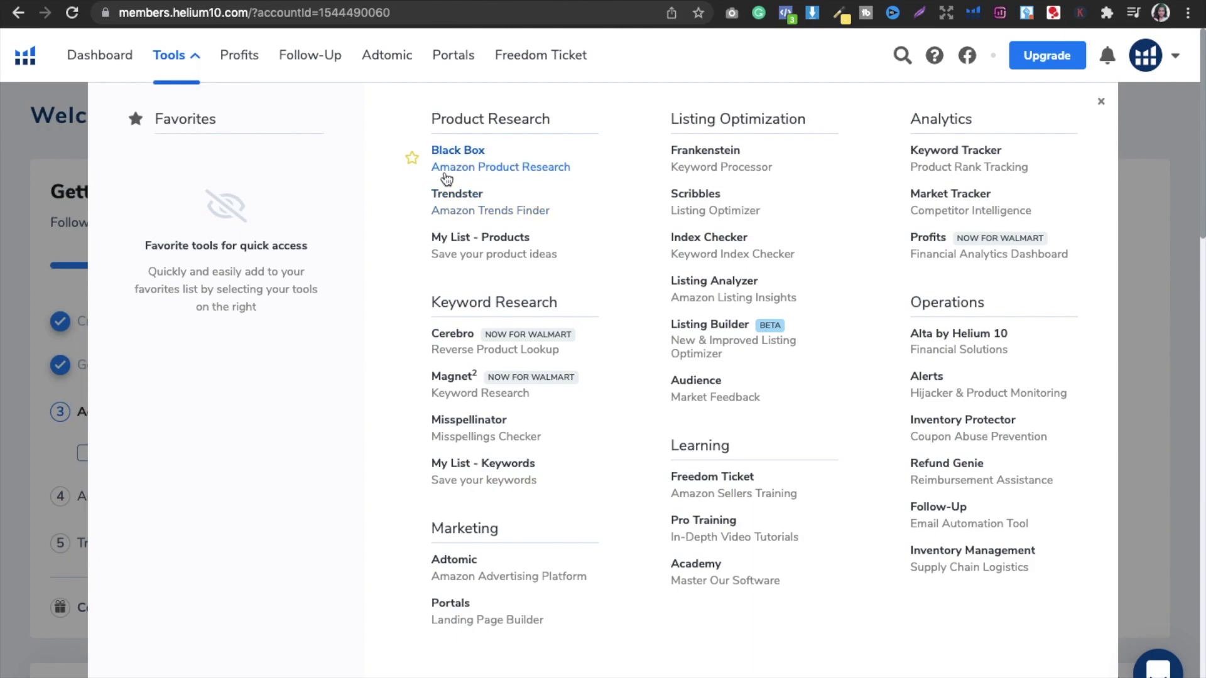
click(499, 171)
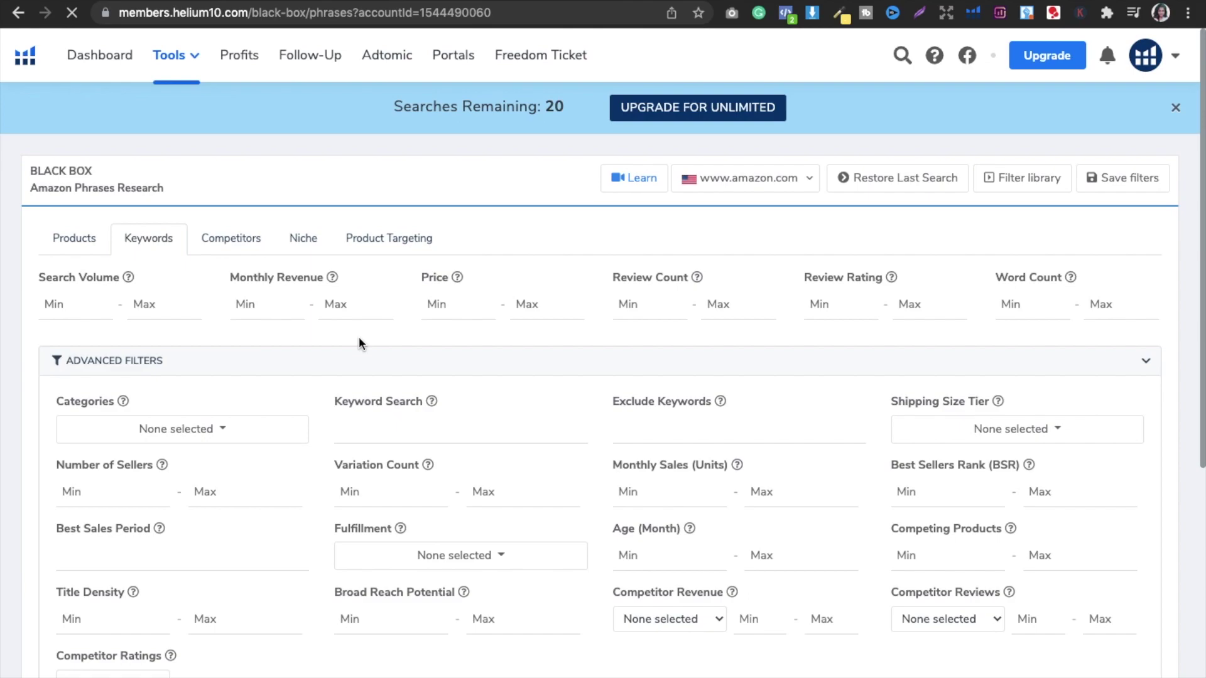
Set the minimum search volume to 250 and the keyword search to "coloring book".
click(62, 302)
text(250)
click(505, 186)
key(Tab)
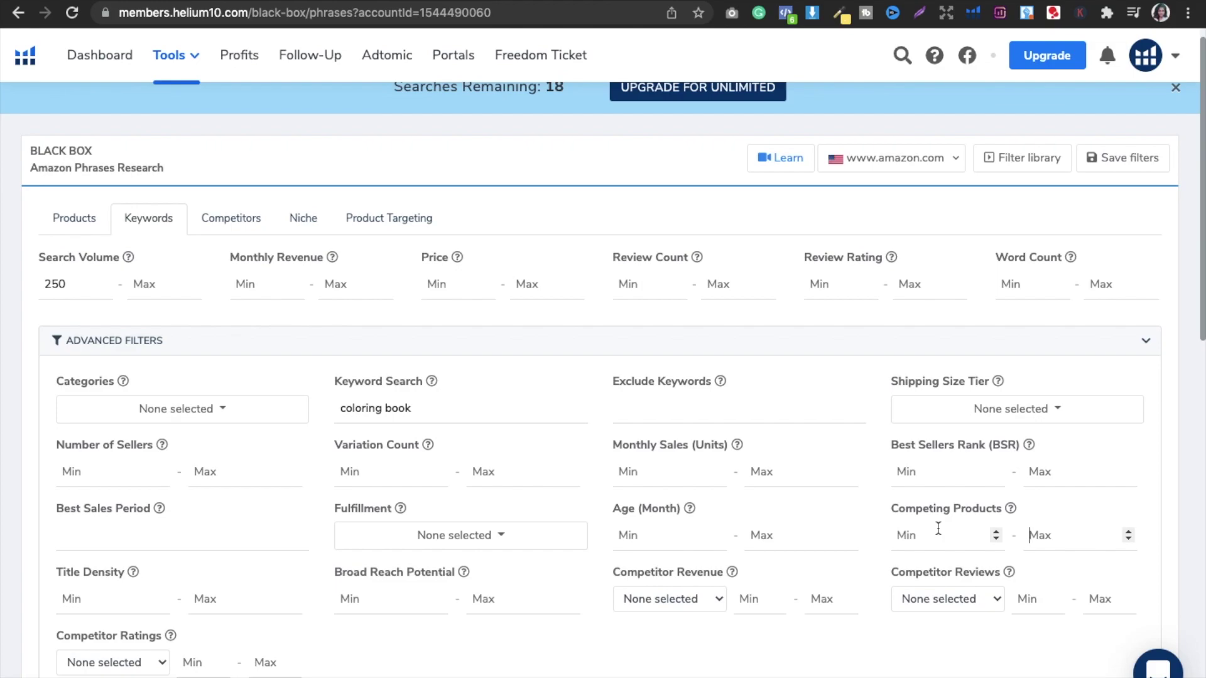
Limit competing products to a maximum of 1000 and run the coloring book keyword search.
text(0)
click(1156, 513)
scroll(1168, 516, down, 2)
click(1046, 468)
key(BackSpace)
text(1000)
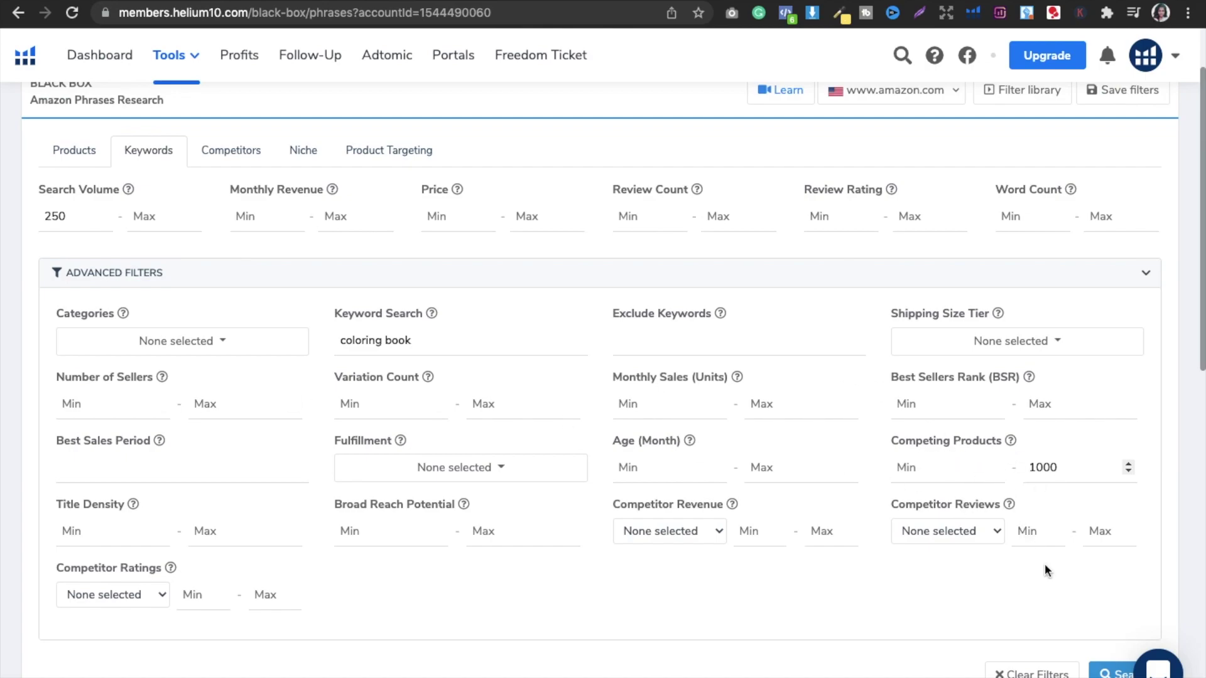
click(1115, 672)
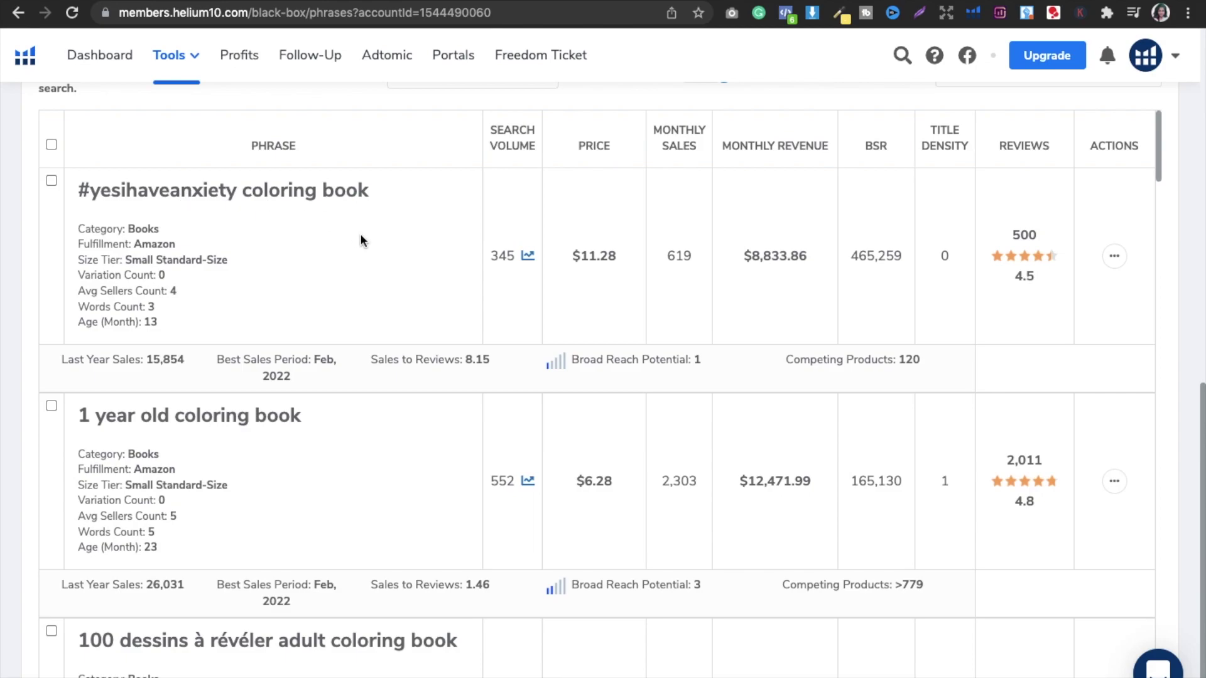
Try to view the search volume history of "#yesihaveanxiety coloring book" and highlight its competing products figure.
click(527, 257)
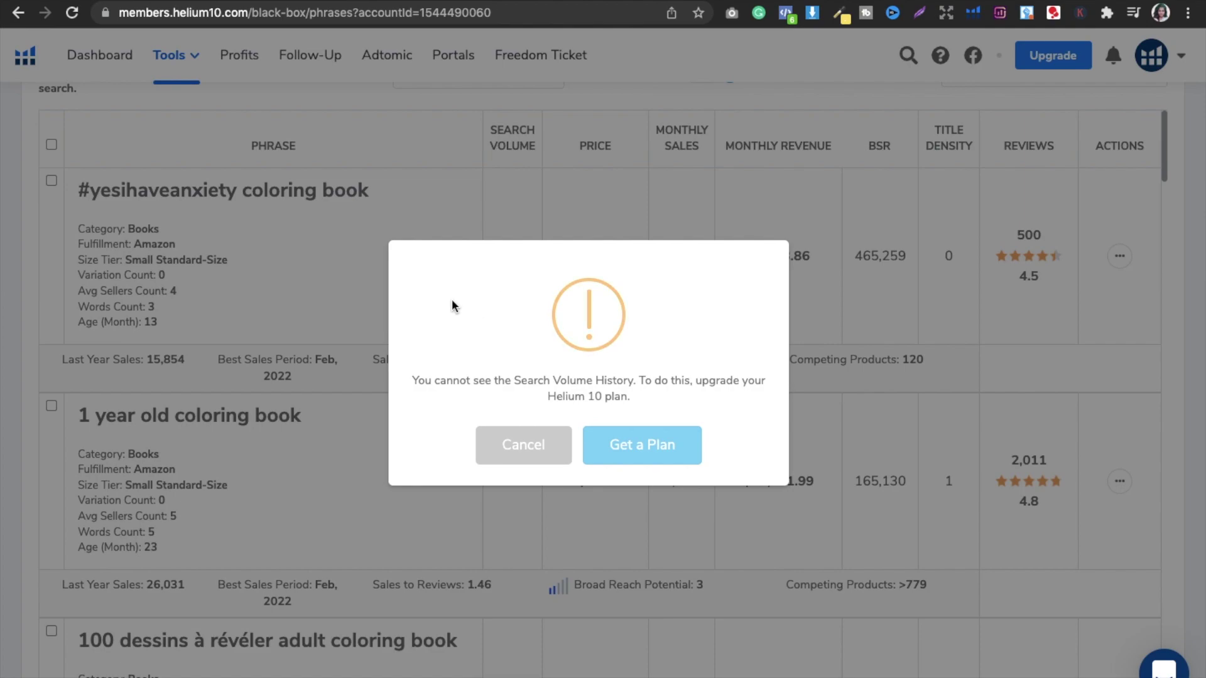
click(529, 446)
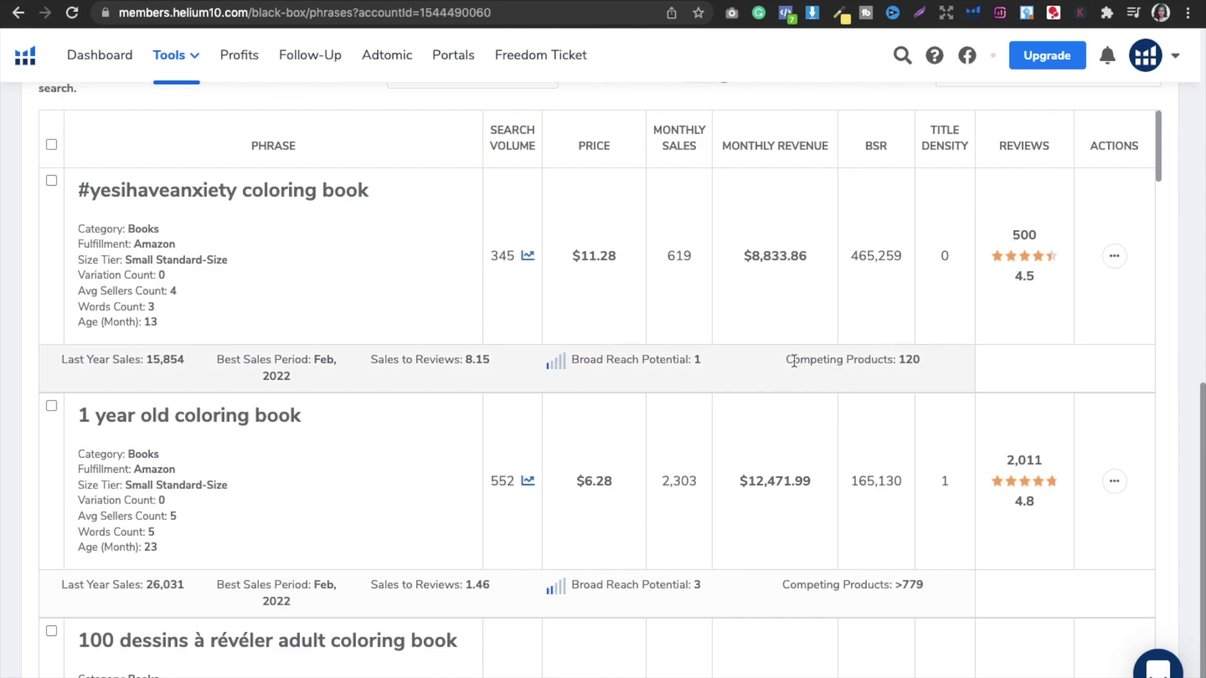
drag(785, 359, 918, 365)
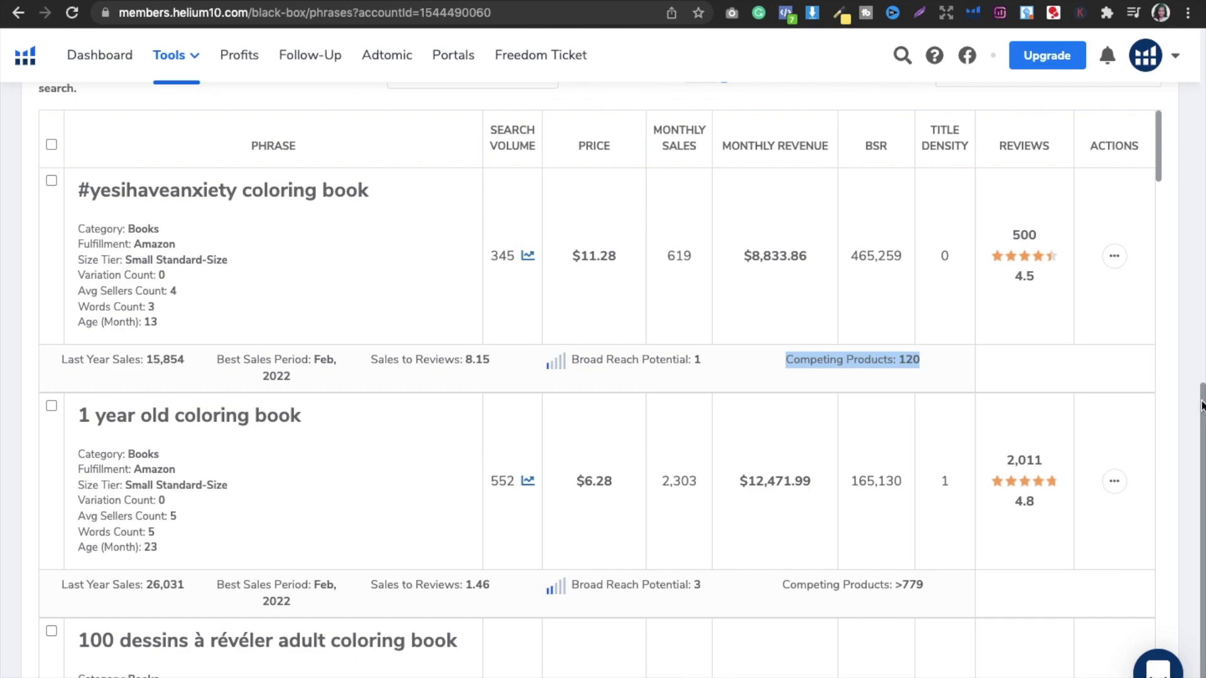
Examine the search volume, sales, reviews and competing products of the remaining coloring book phrases through the end of the list.
drag(1158, 165, 1157, 192)
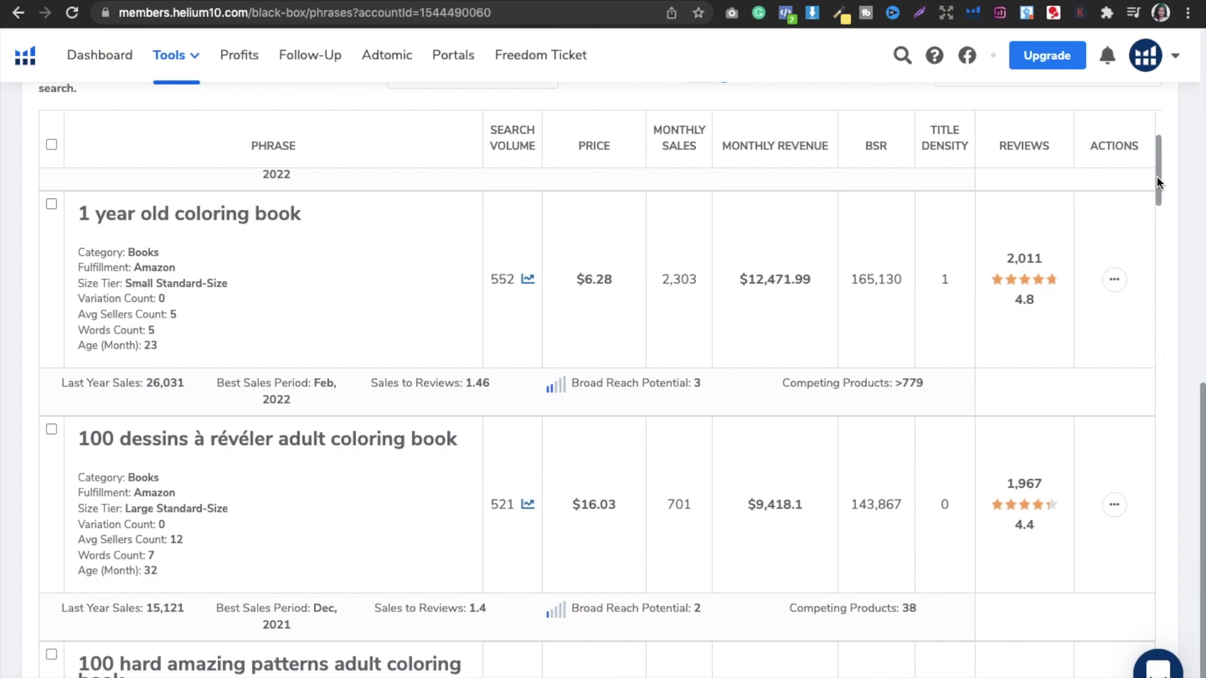
drag(1160, 182, 1157, 224)
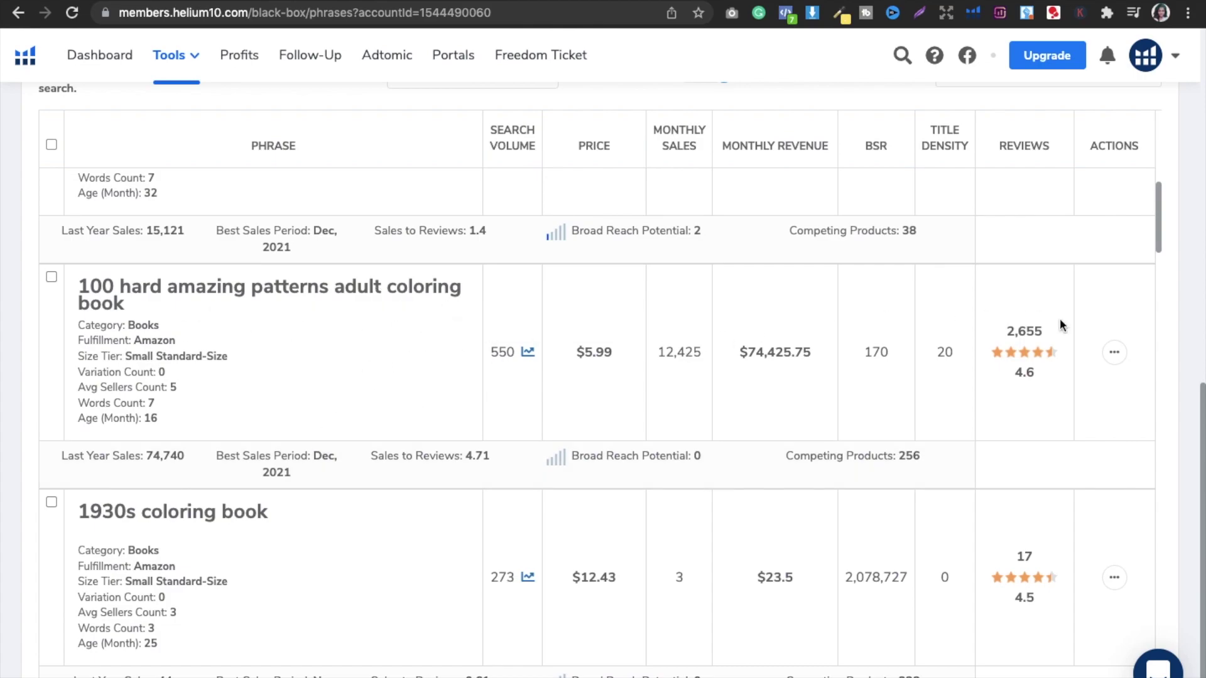
drag(1157, 238, 1124, 671)
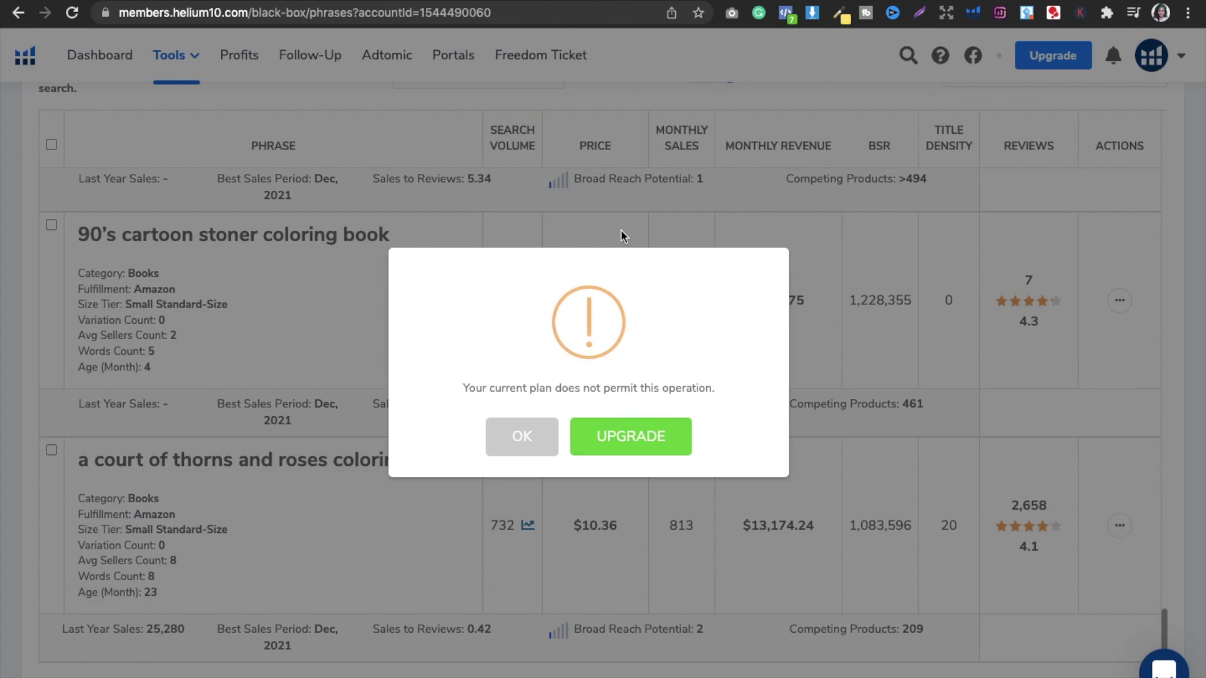
click(529, 434)
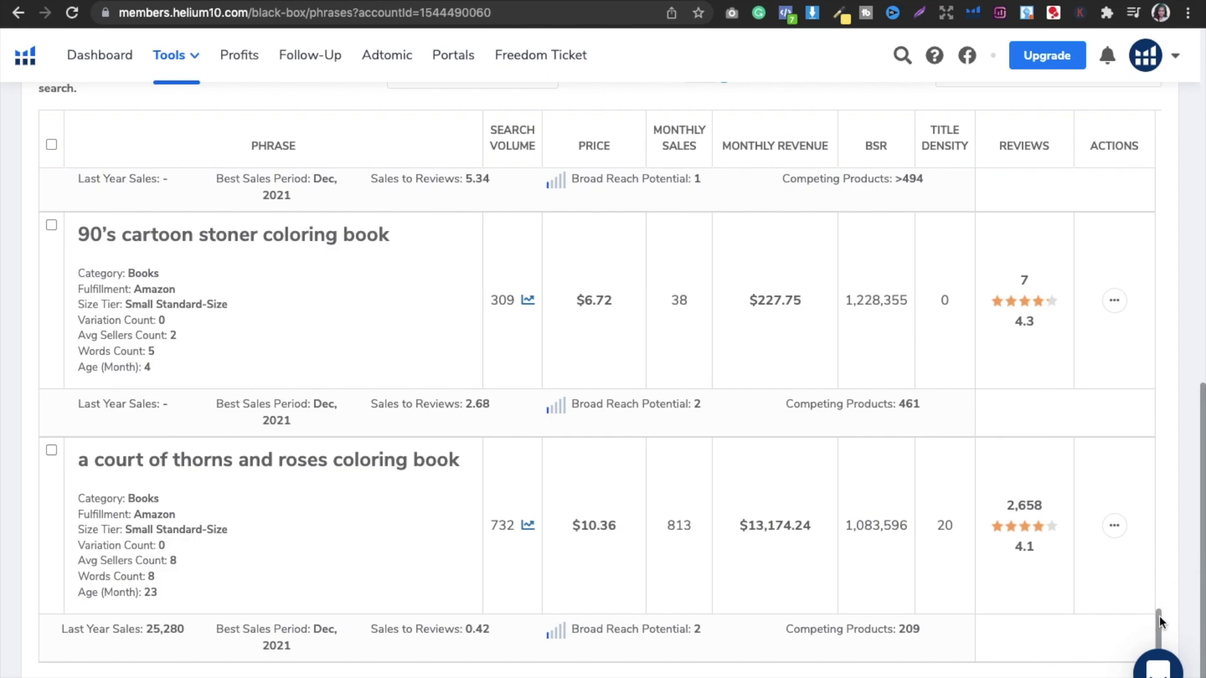
drag(1160, 623, 1127, 32)
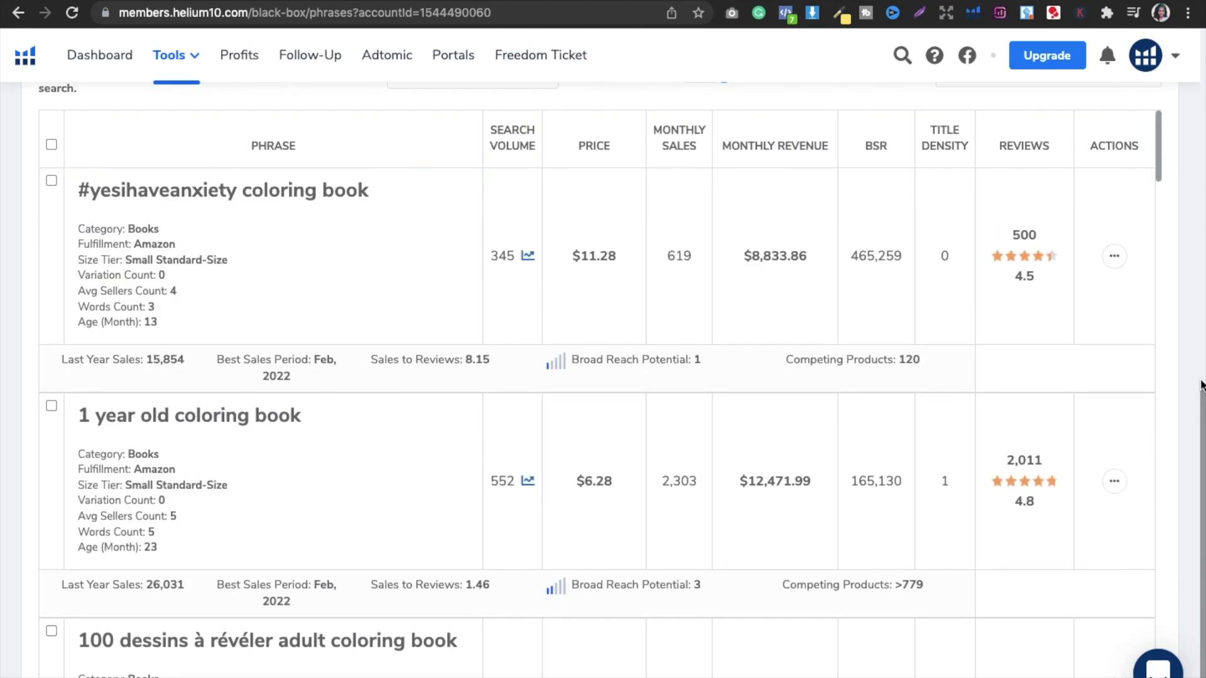
Replace the keyword search term with PRINCESS and run the search with the other filters kept.
drag(1201, 478, 1171, 46)
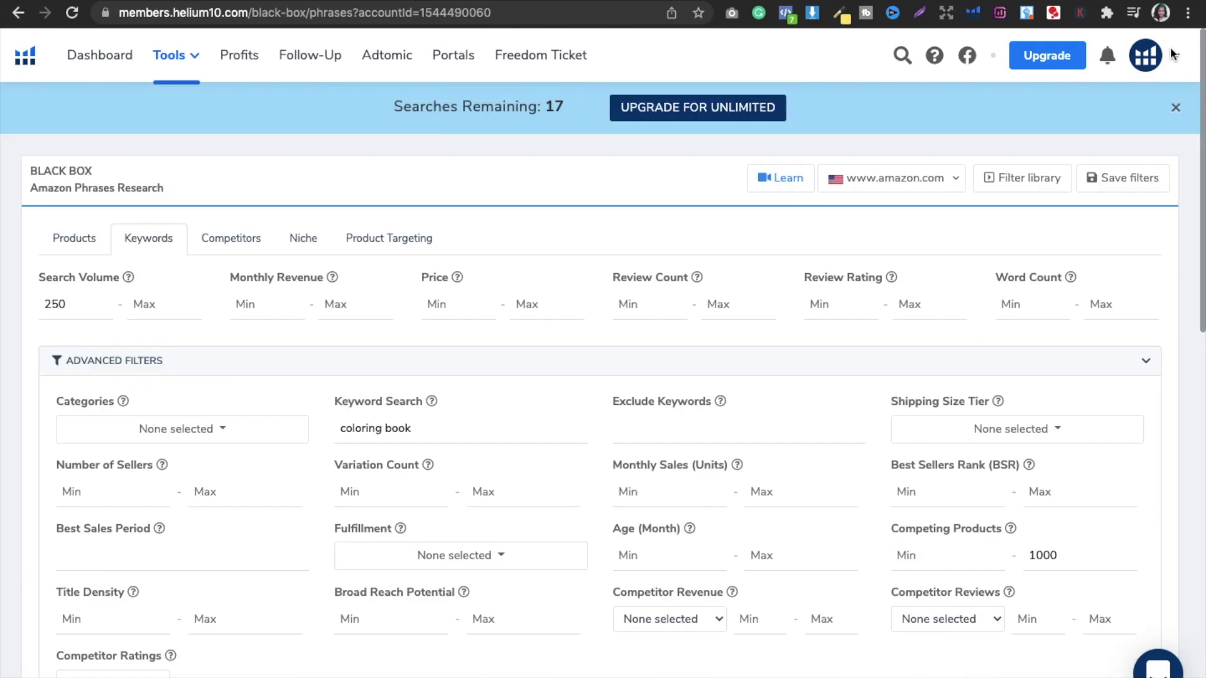
drag(425, 425, 342, 423)
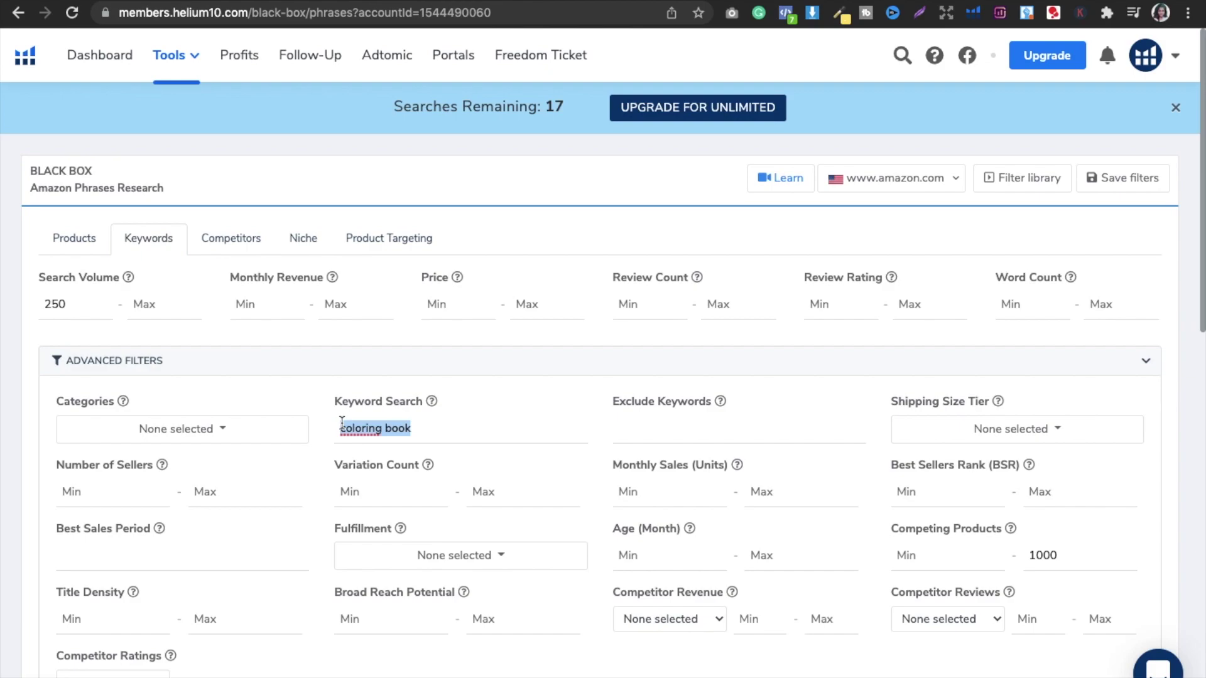
key(BackSpace)
text(PRINCESS)
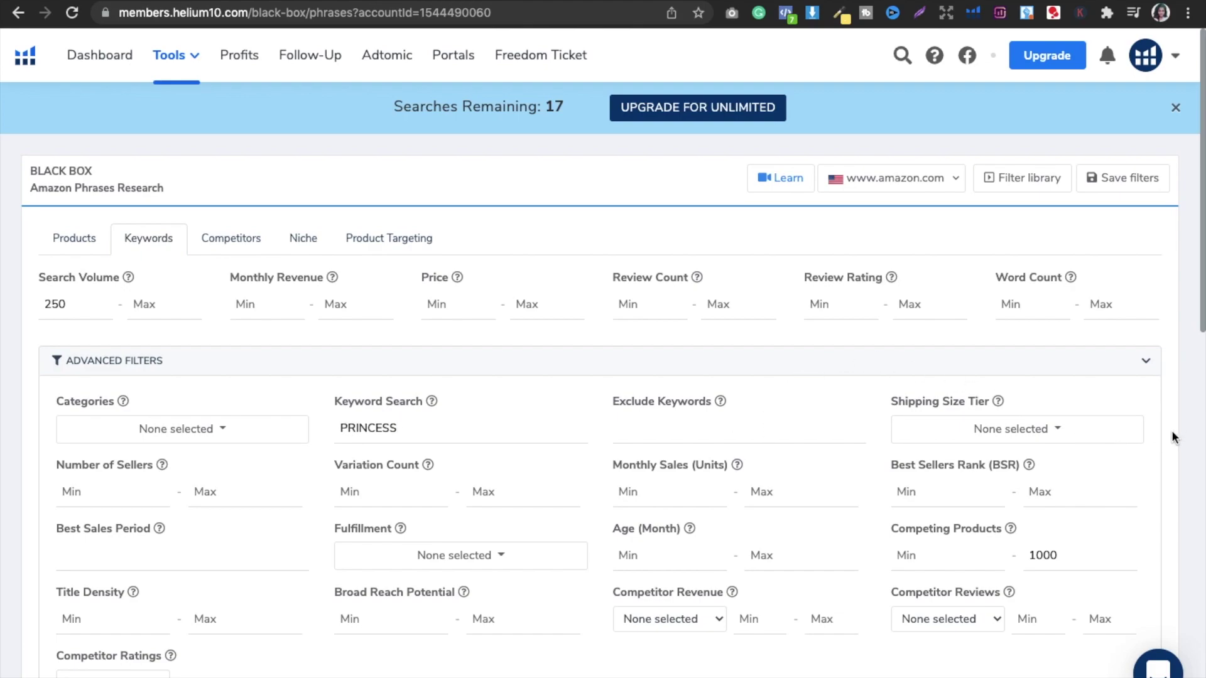
scroll(1171, 430, down, 1)
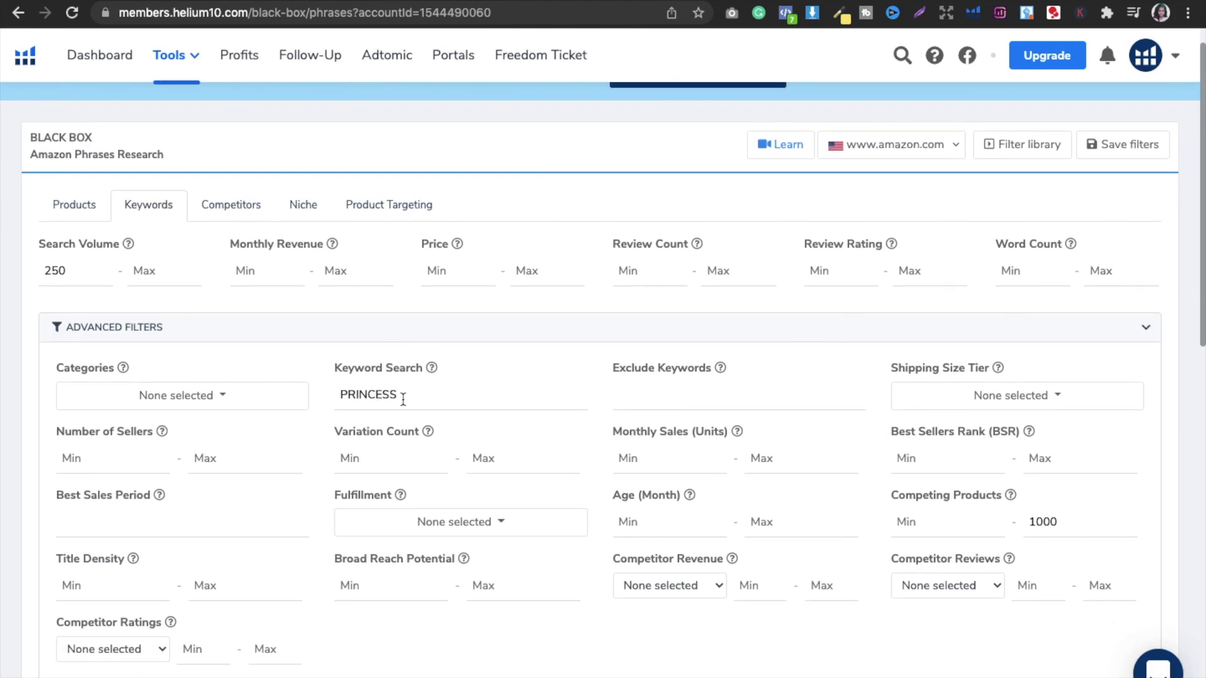
drag(1203, 278, 1202, 382)
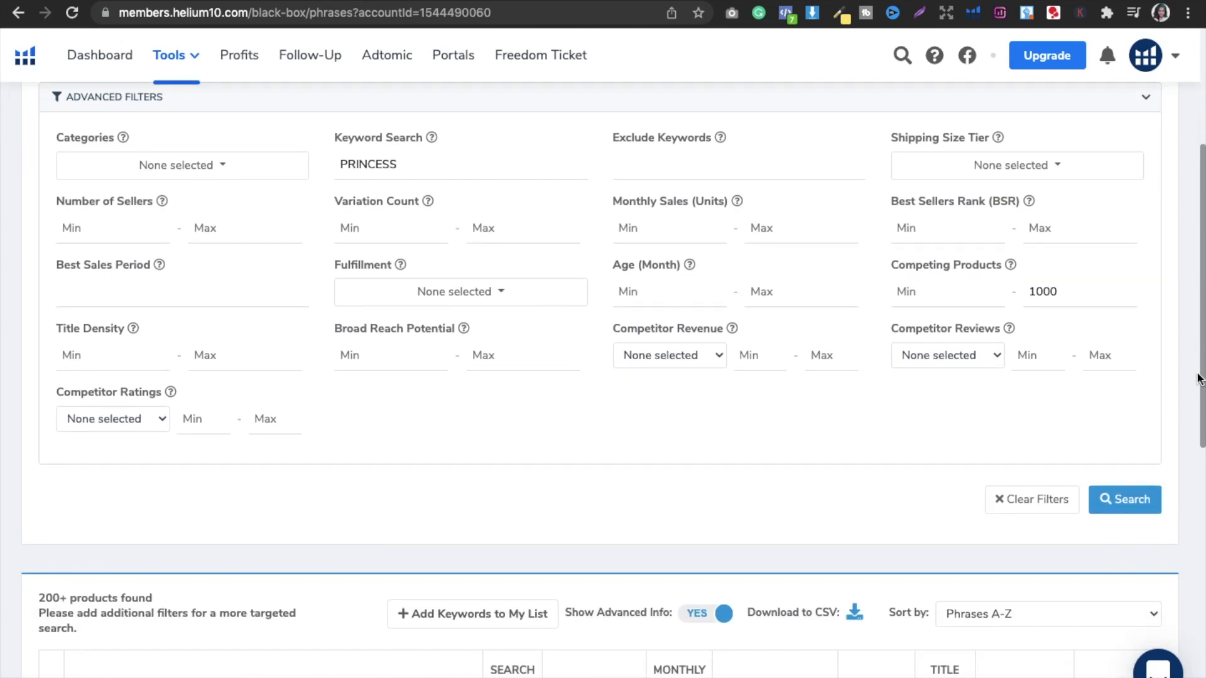
click(1126, 501)
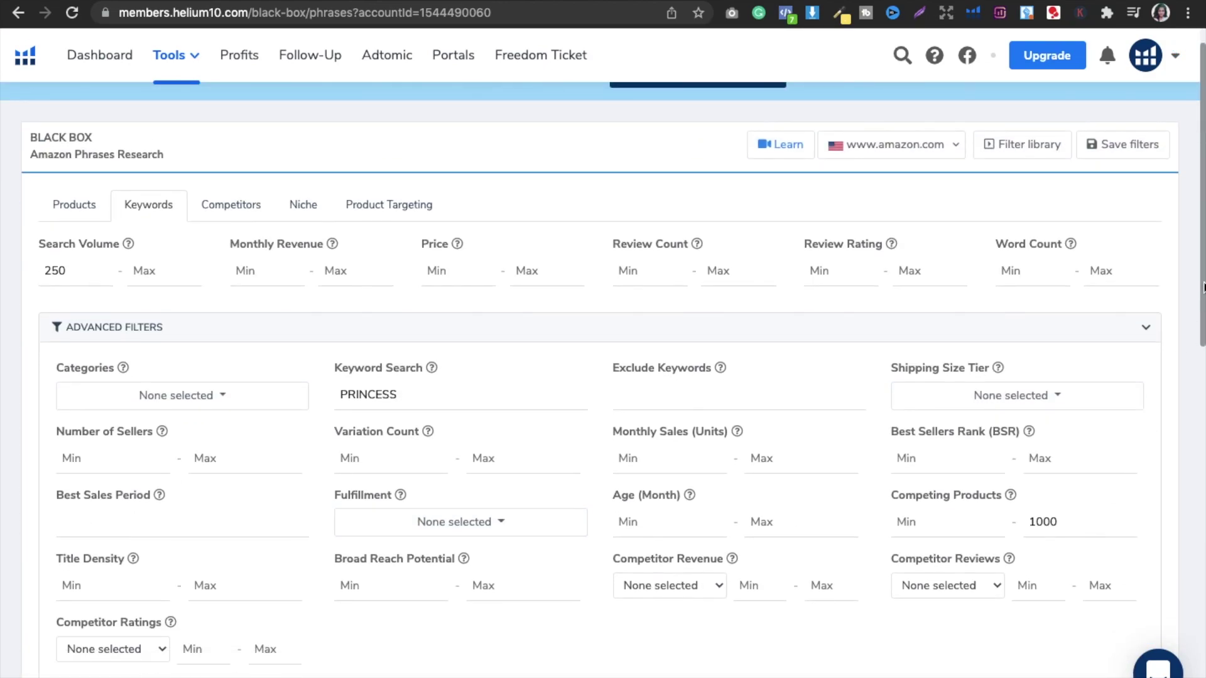
Examine the sales, price and competing products of the PRINCESS phrases and try to load more results.
drag(1201, 301, 1195, 580)
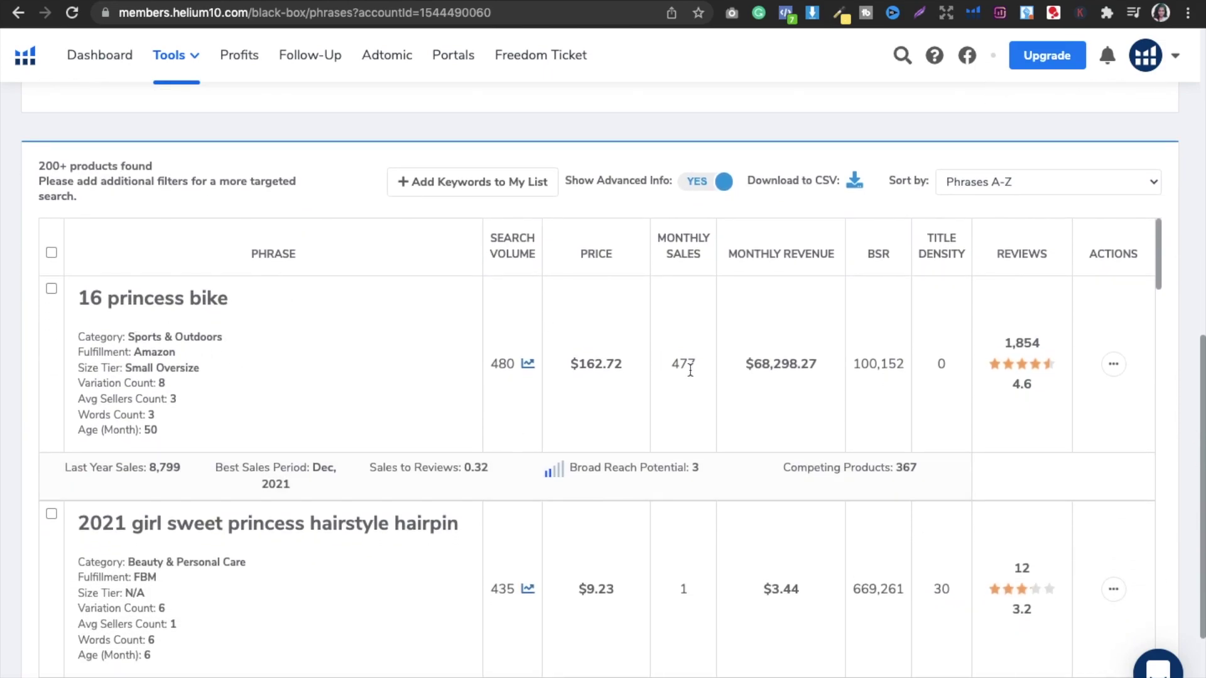
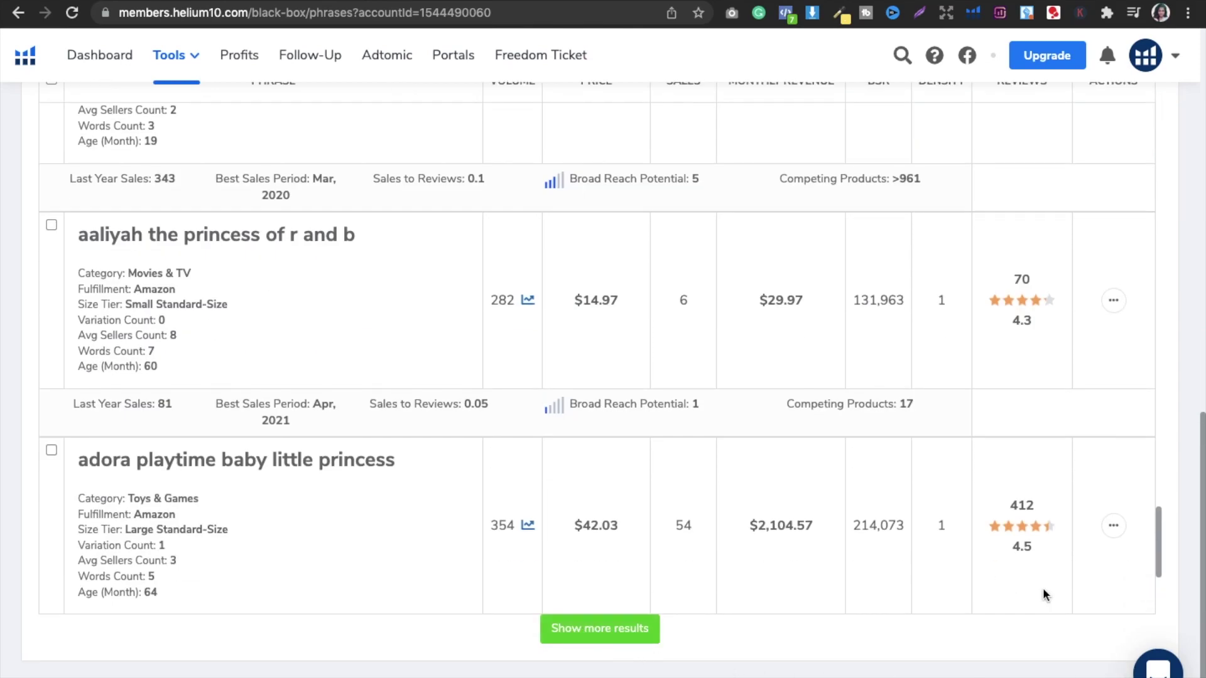
drag(1158, 540, 1158, 583)
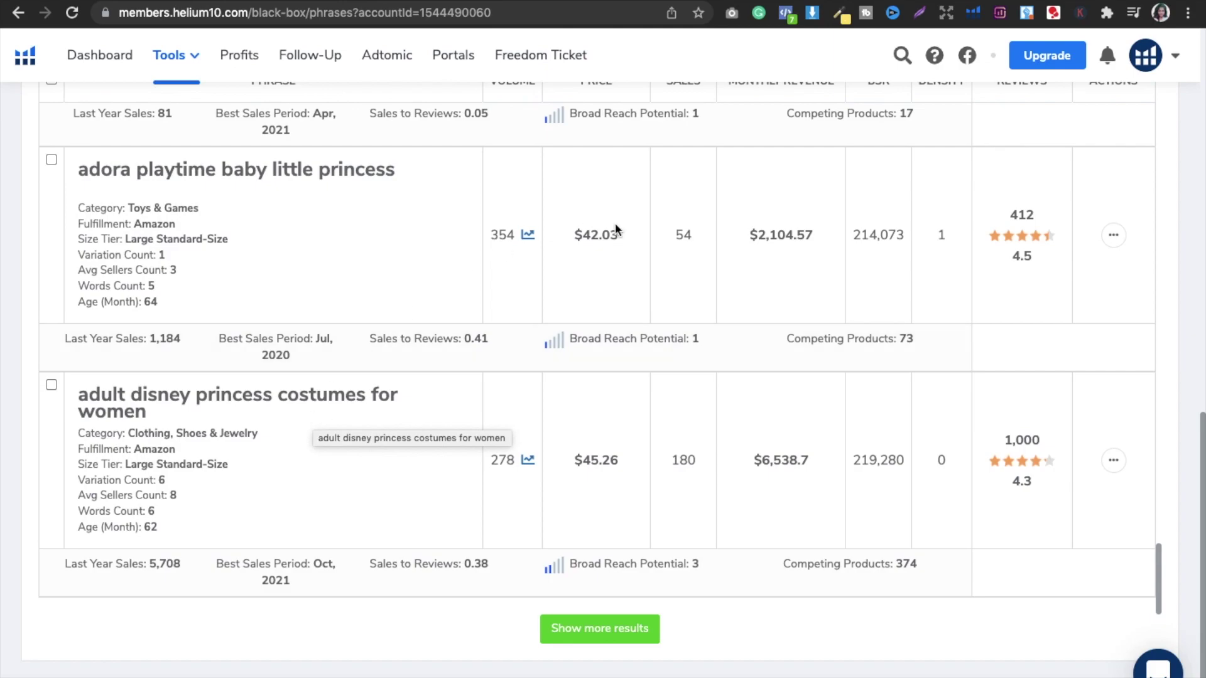
drag(1201, 537, 1192, 281)
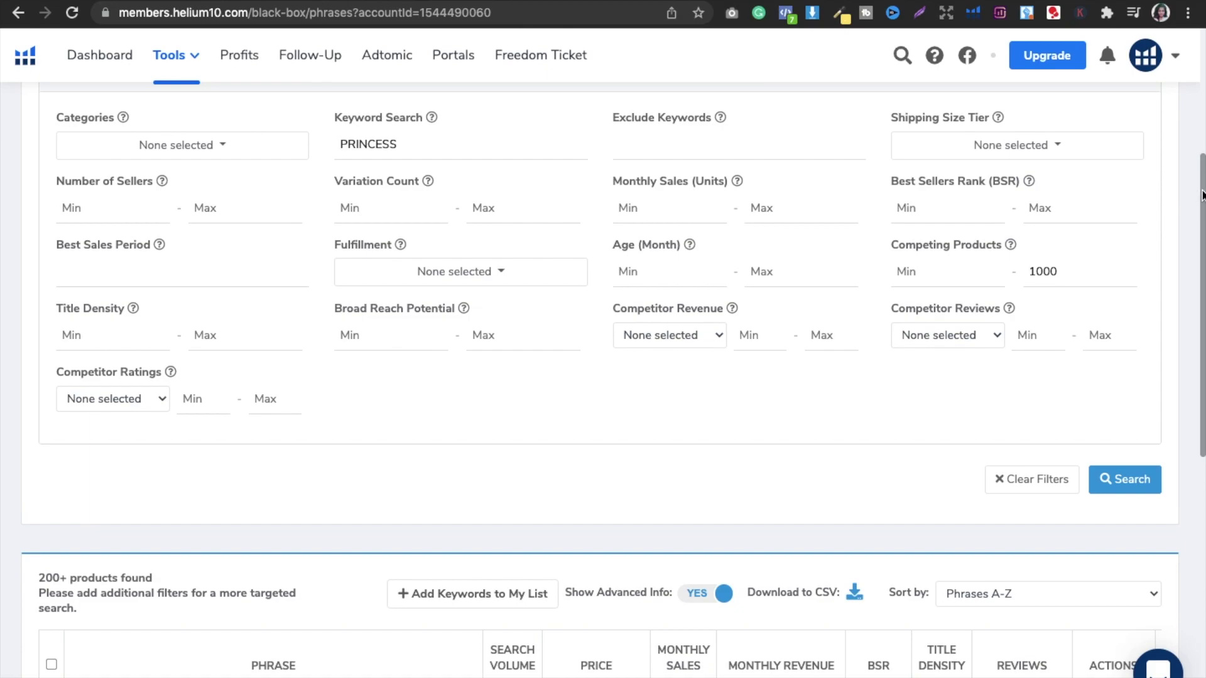
drag(1199, 196, 1199, 452)
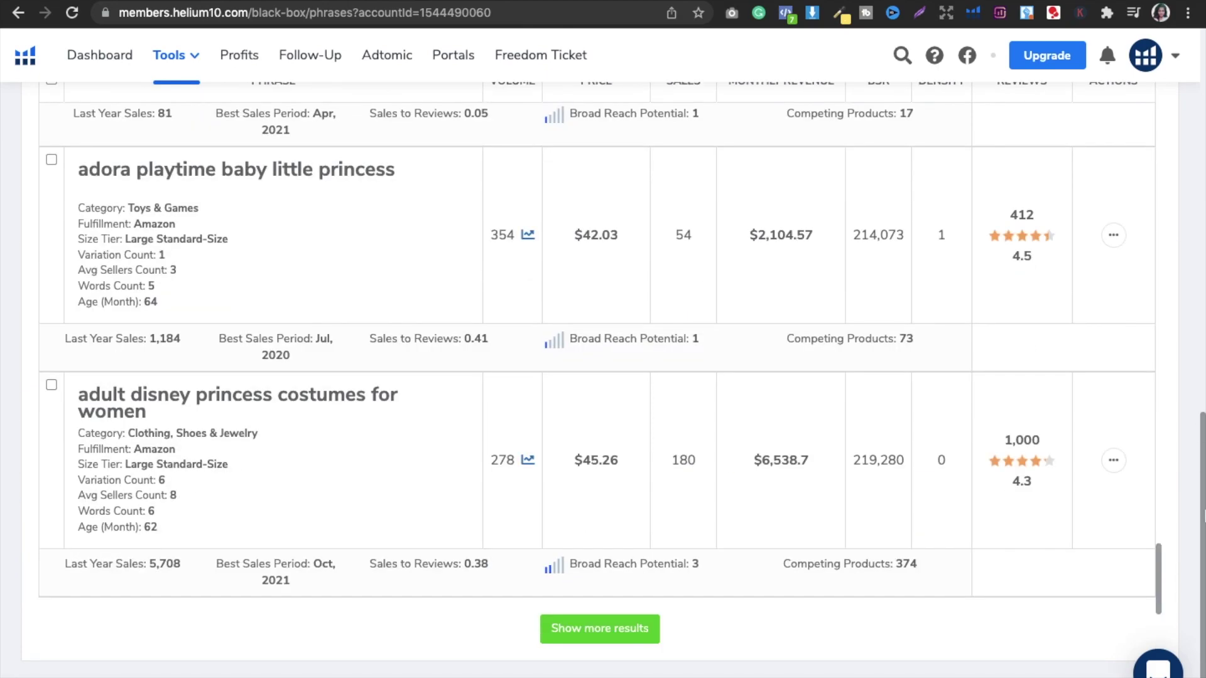
click(581, 631)
click(515, 437)
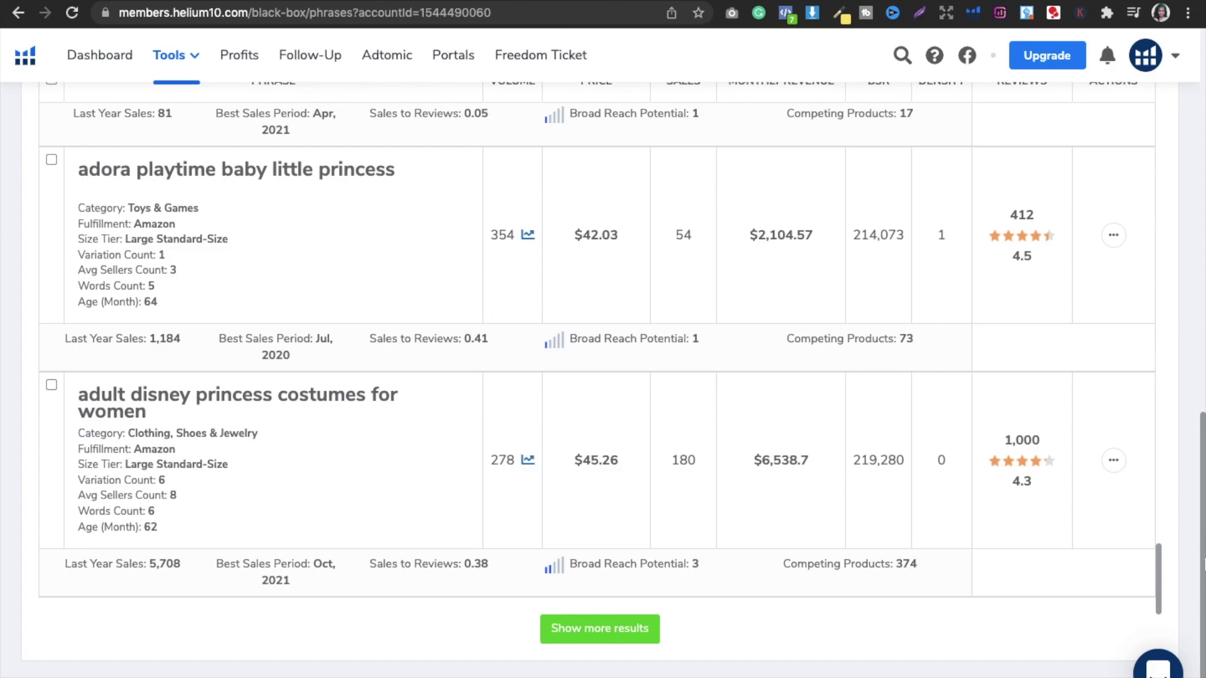
Sort the PRINCESS results by Phrases Z-A and examine the reordered phrases.
drag(1200, 541, 1163, 296)
scroll(1163, 303, down, 3)
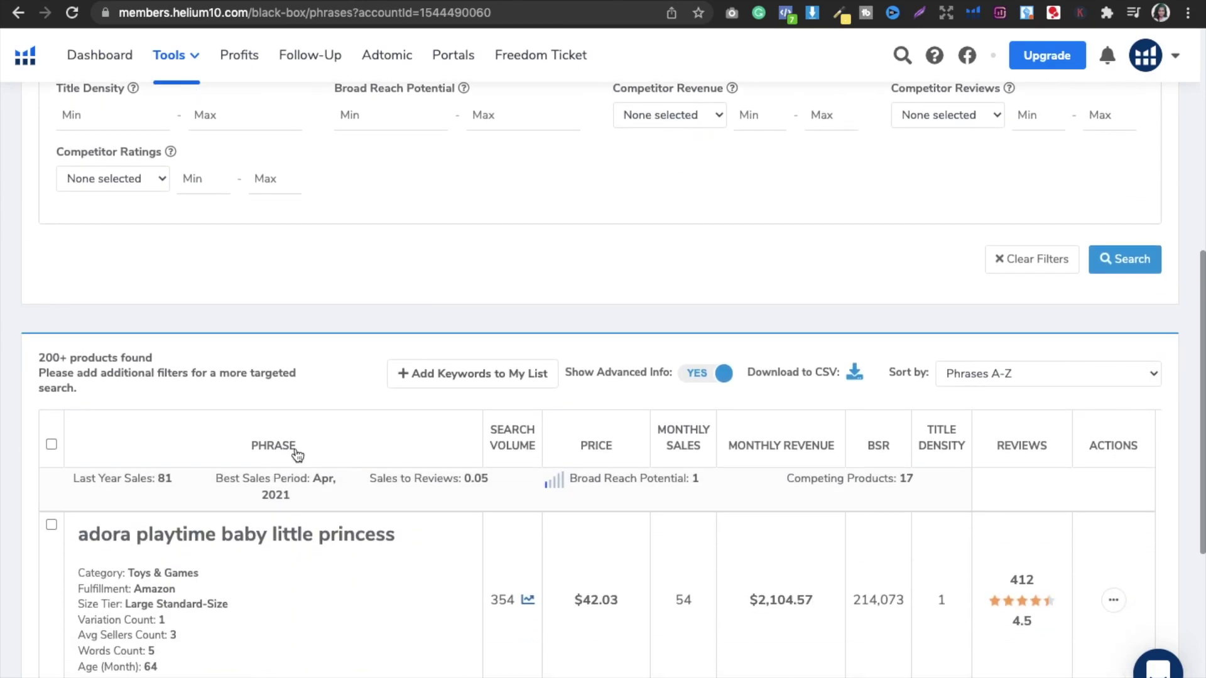
scroll(293, 451, up, 8)
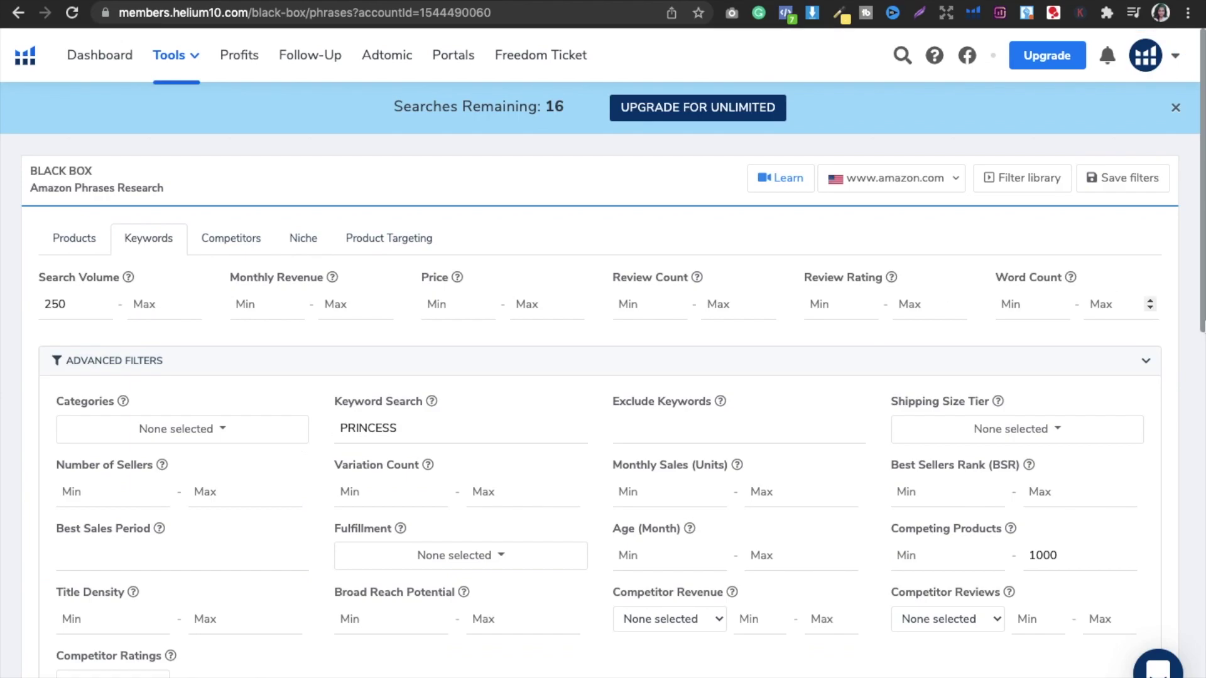
drag(1203, 286, 1202, 571)
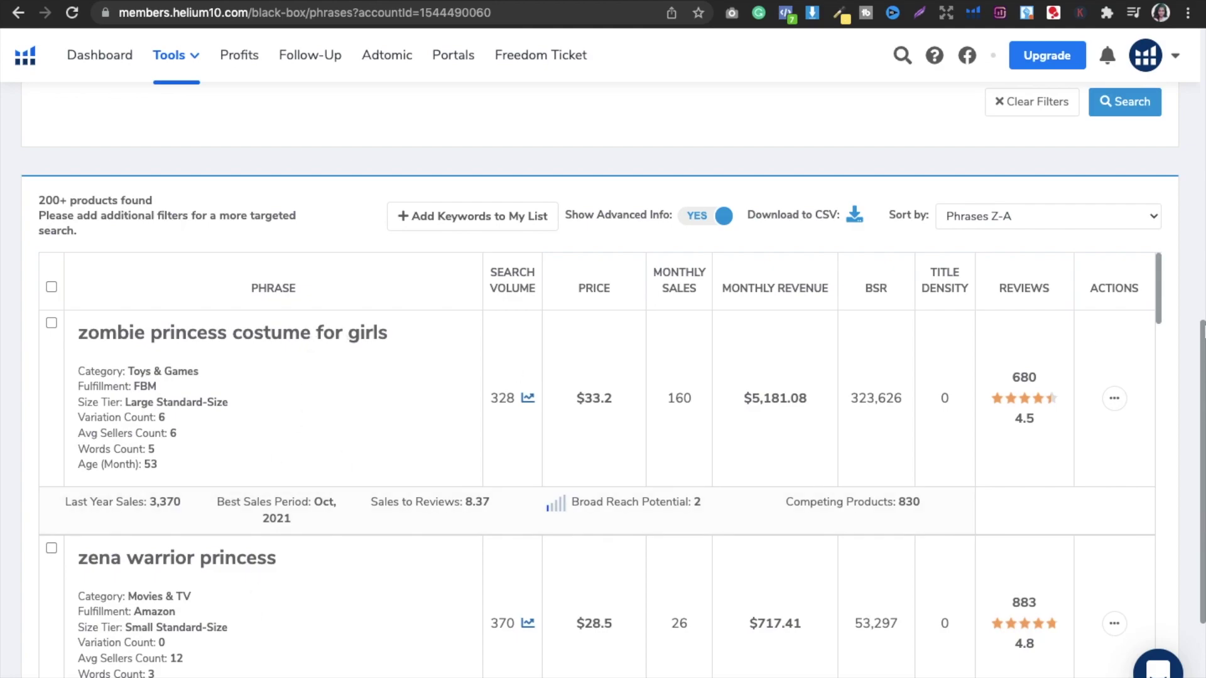
drag(1204, 349, 1204, 451)
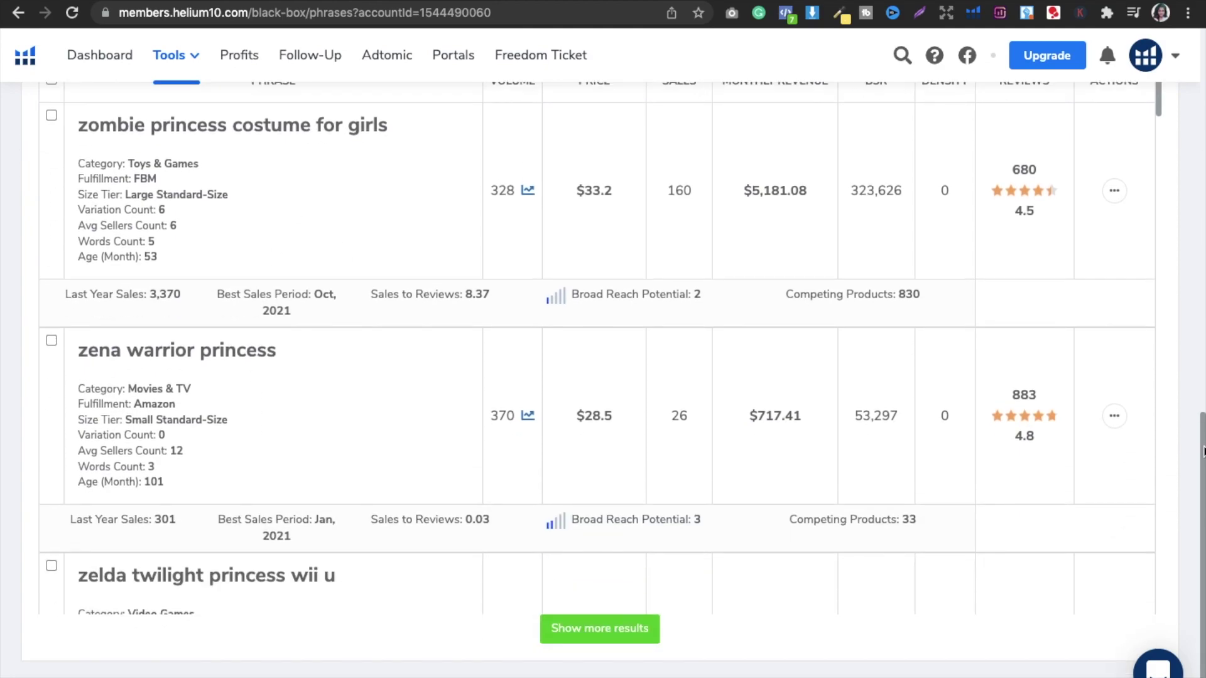
drag(1159, 108, 1134, 568)
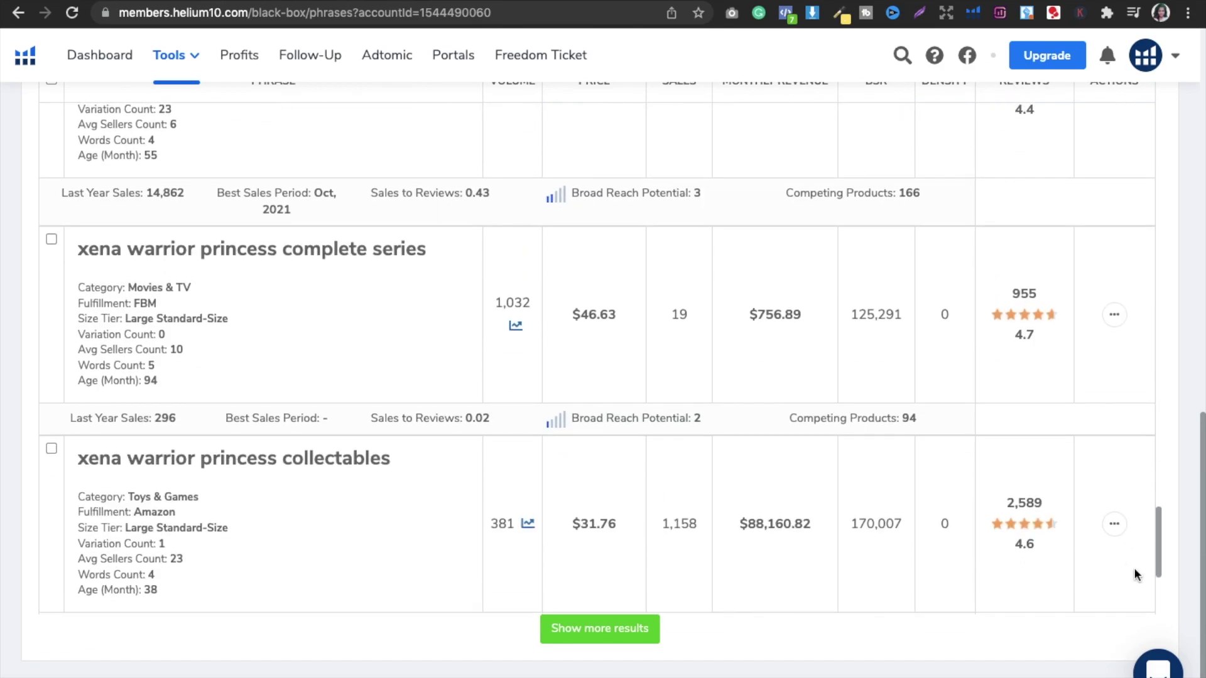
Replace the keyword search term with LOG BOOK and run the search with the other filters kept.
drag(1203, 496, 1160, 321)
scroll(1156, 295, up, 2)
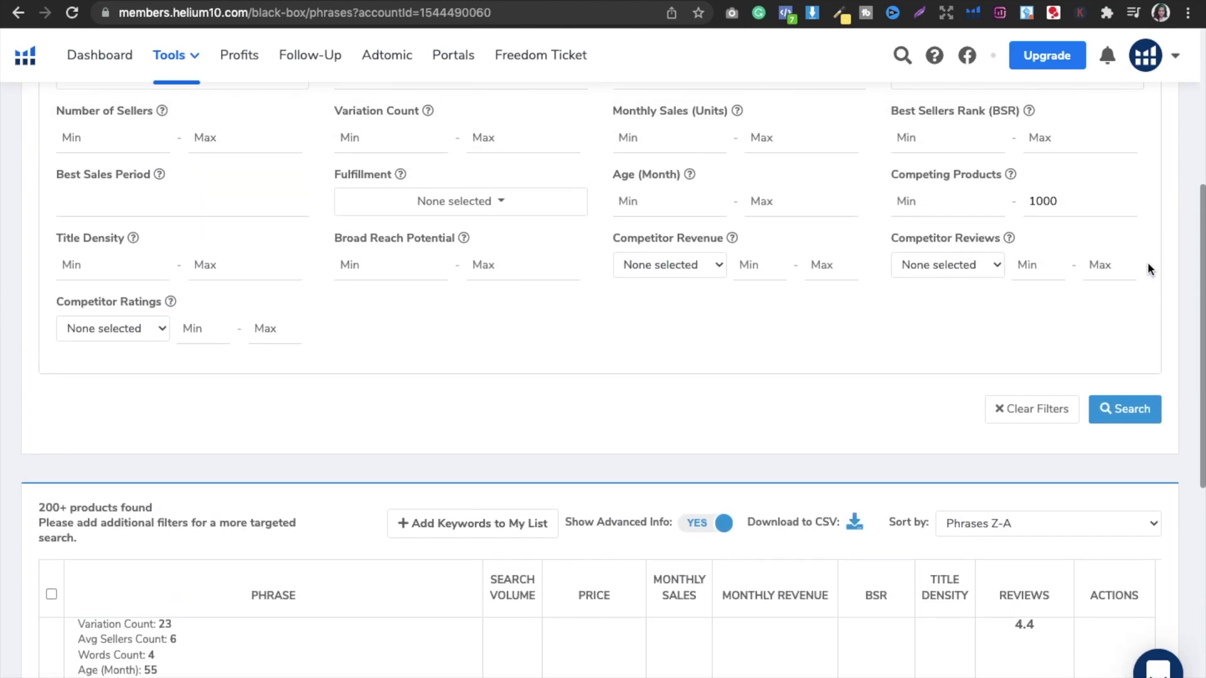
scroll(1147, 291, down, 2)
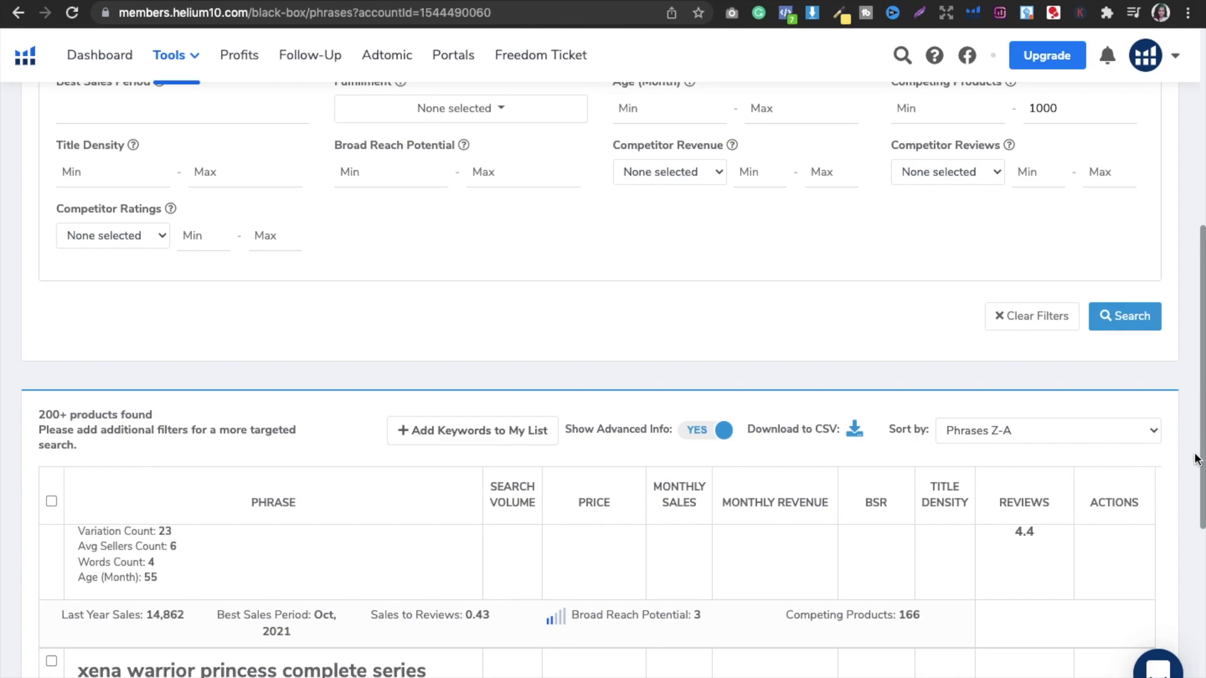
drag(1203, 446, 1200, 337)
drag(414, 214, 291, 209)
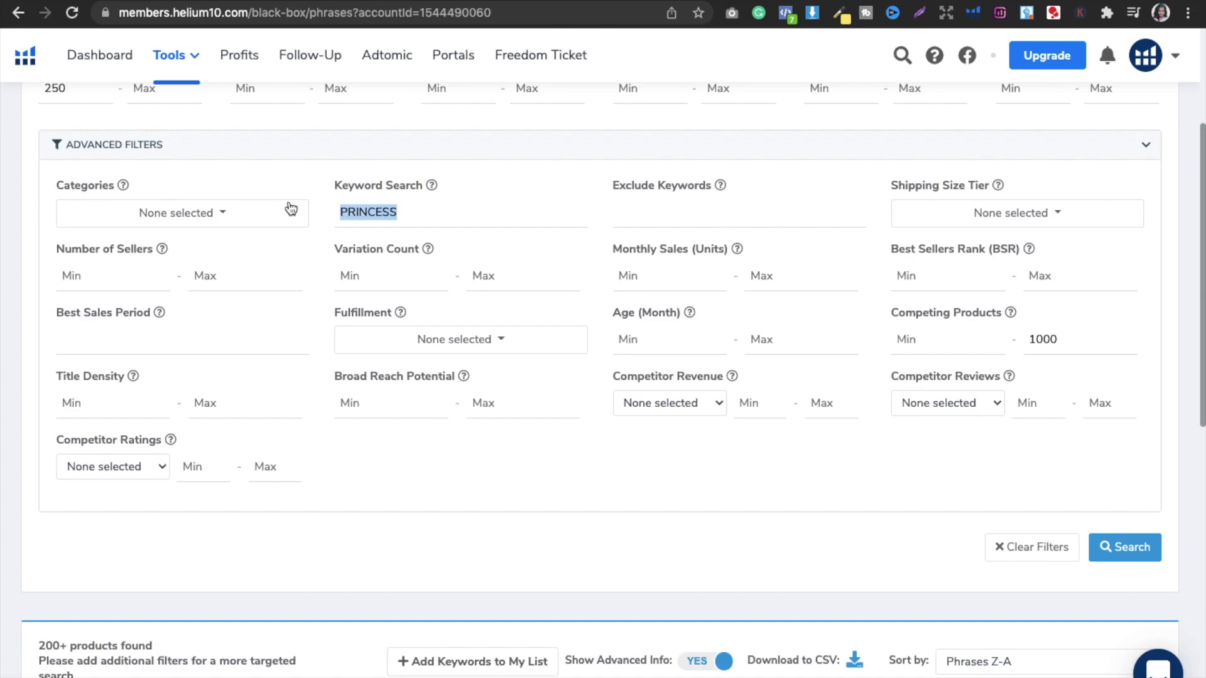
key(BackSpace)
text(LOG BOOK)
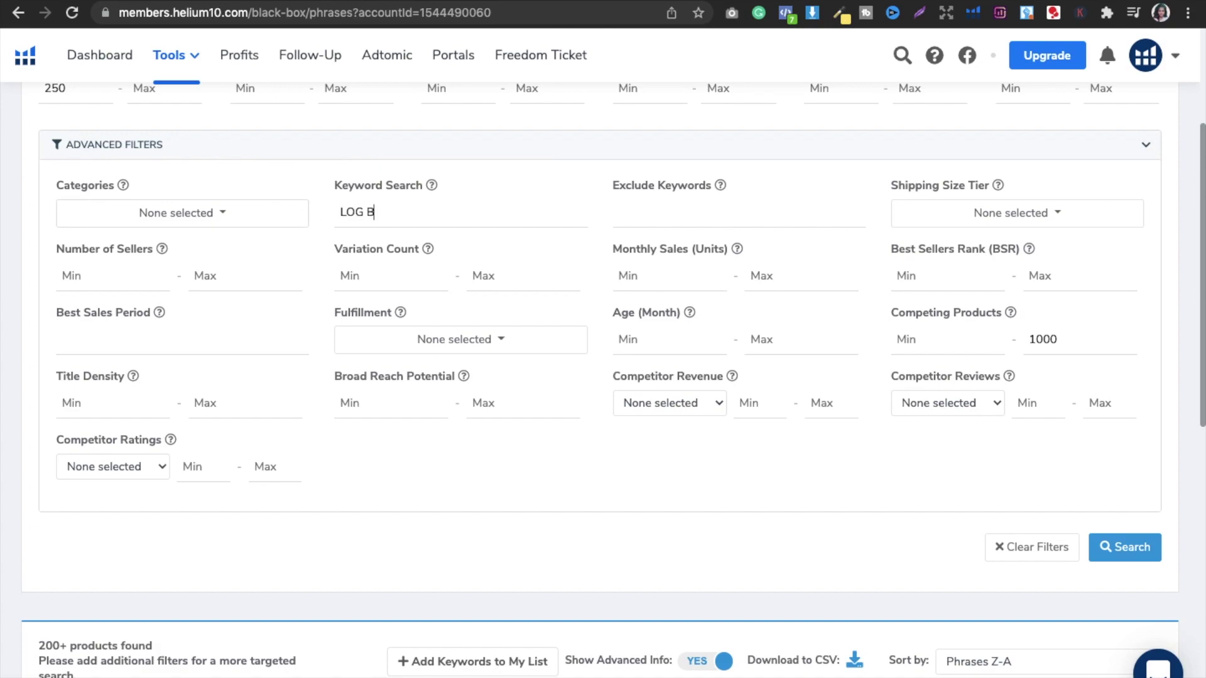
click(1115, 547)
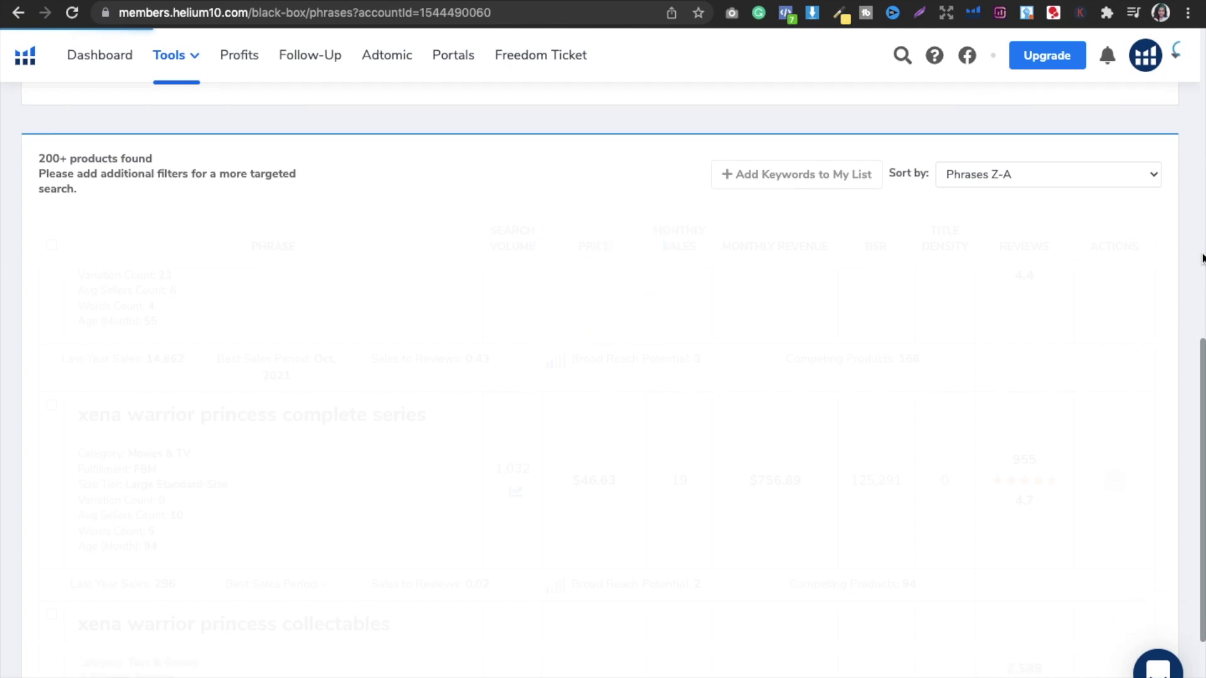
Examine the search volume, price, monthly sales, reviews and competing products of the LOG BOOK phrases, along with the filters used.
click(1202, 257)
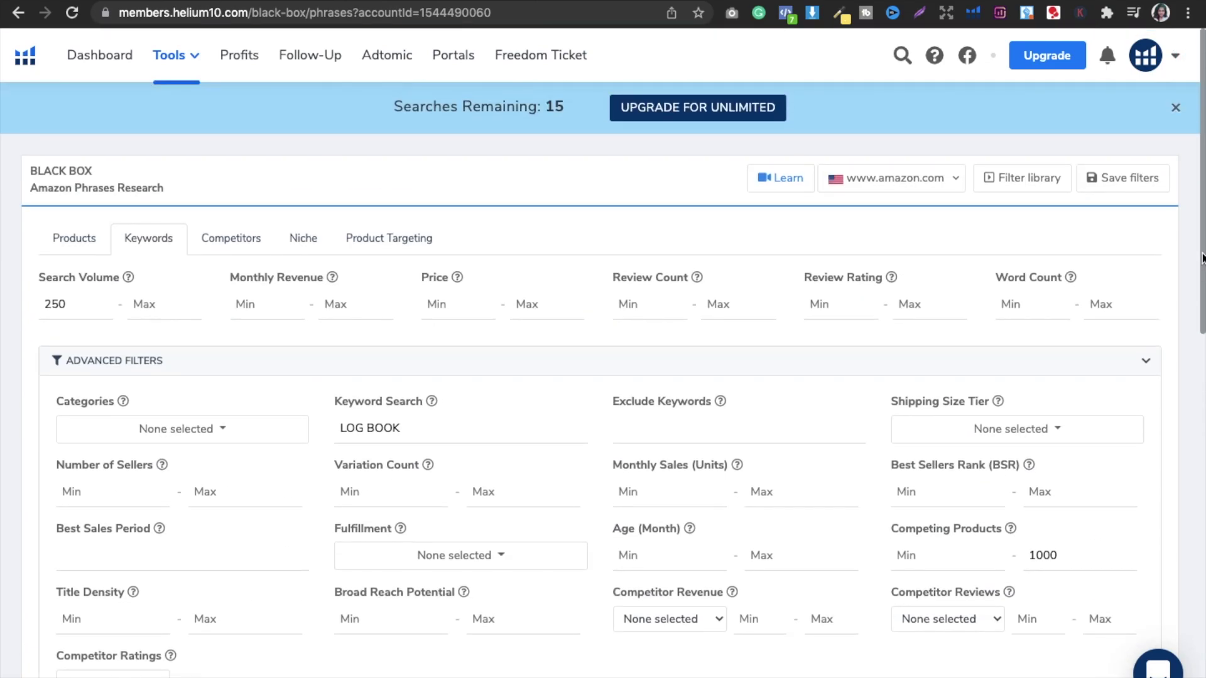
scroll(1201, 257, down, 8)
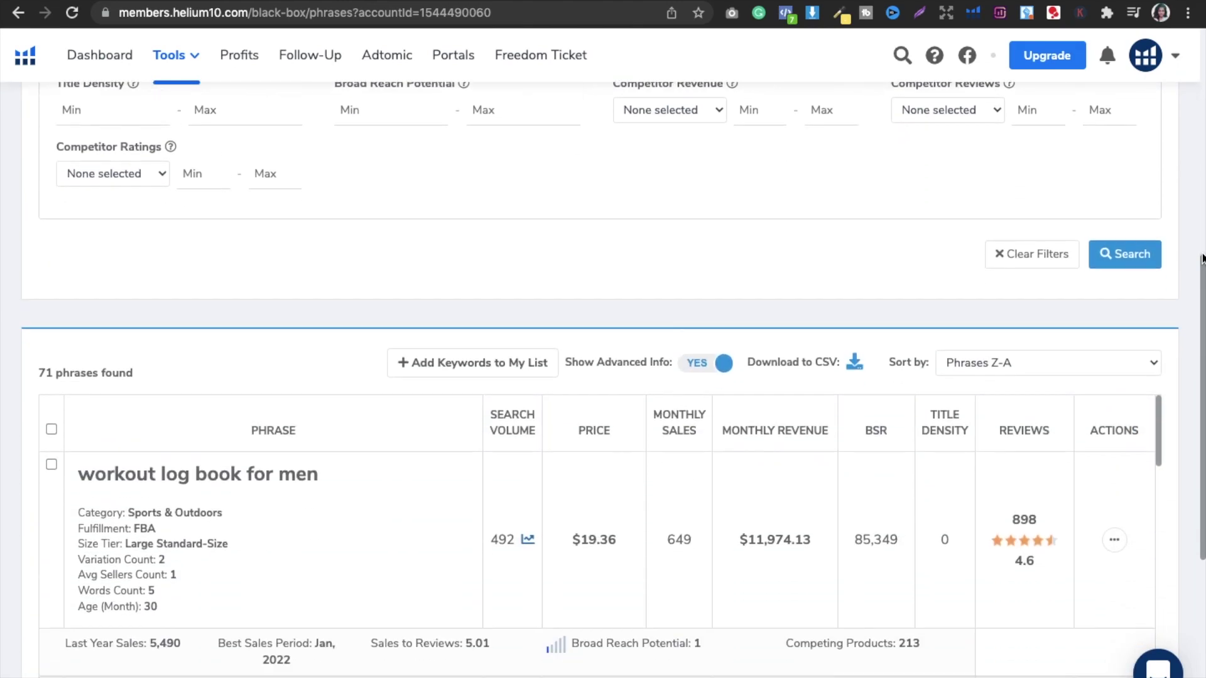
scroll(1201, 257, down, 3)
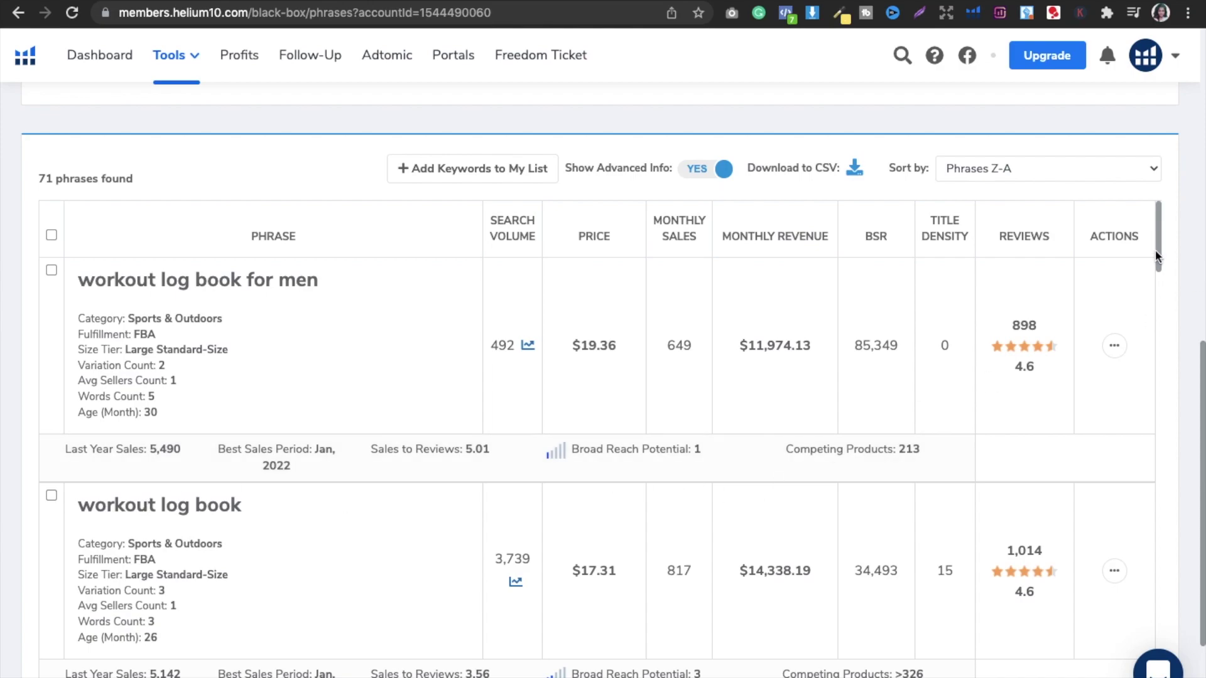
drag(1156, 250, 1148, 337)
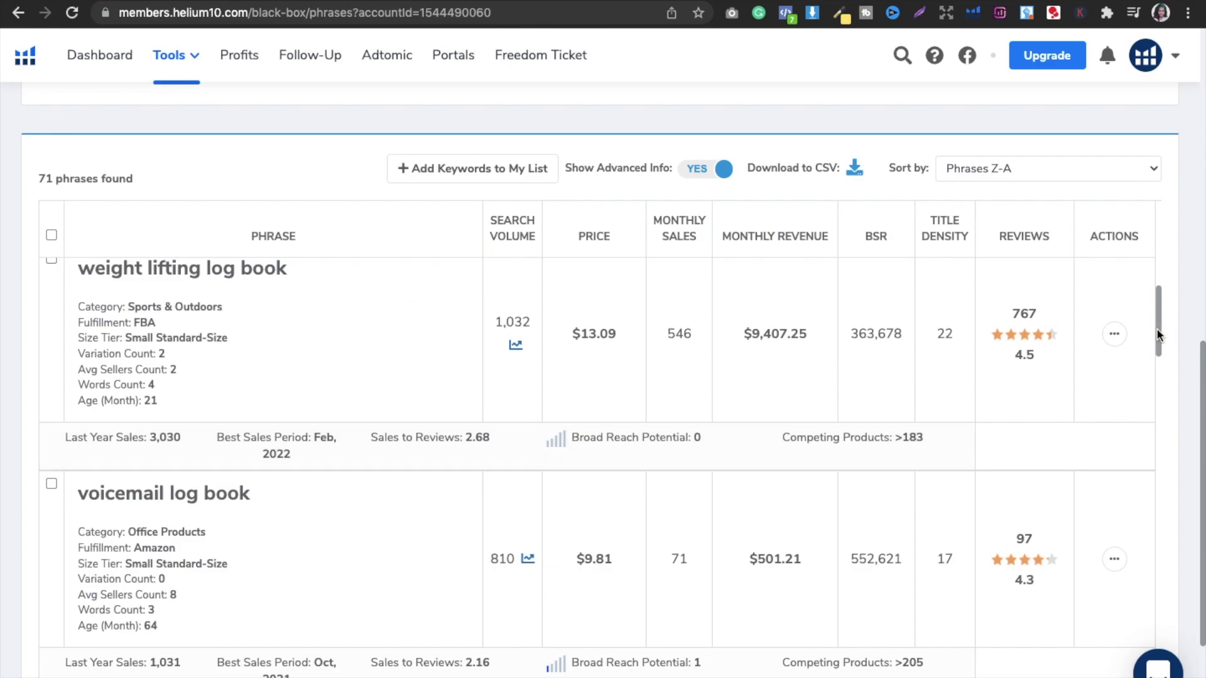
scroll(1158, 334, down, 15)
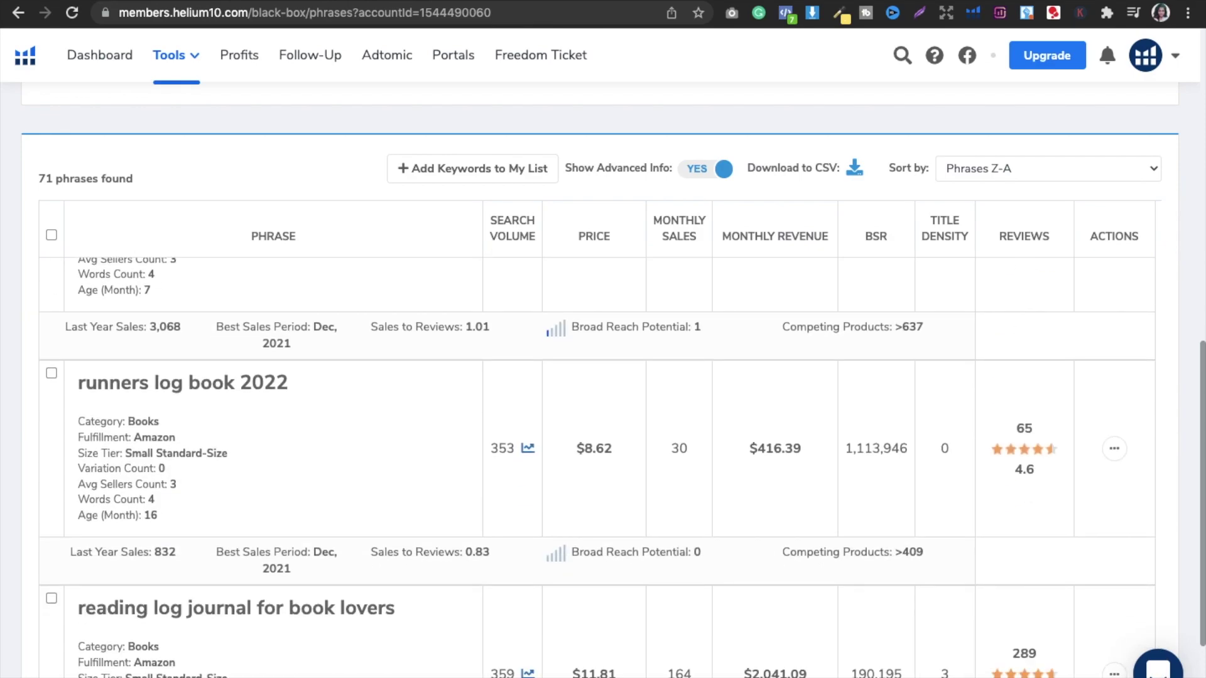
scroll(597, 467, down, 2)
scroll(1140, 339, up, 10)
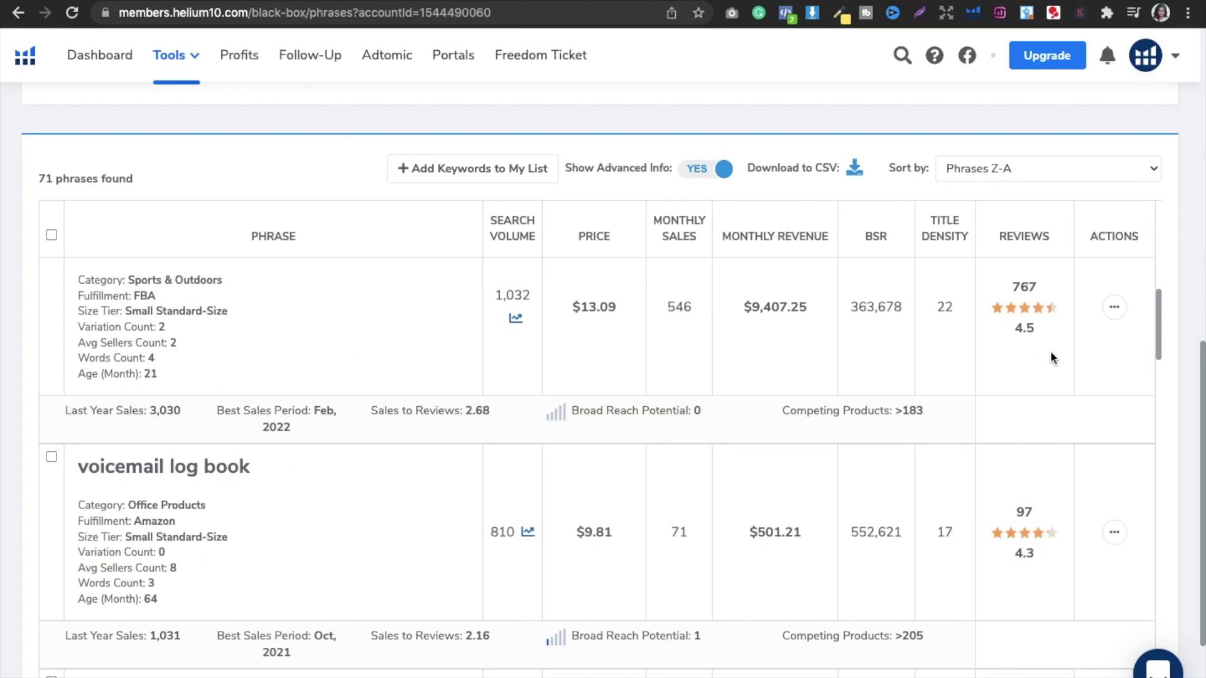
drag(1202, 377, 1193, 313)
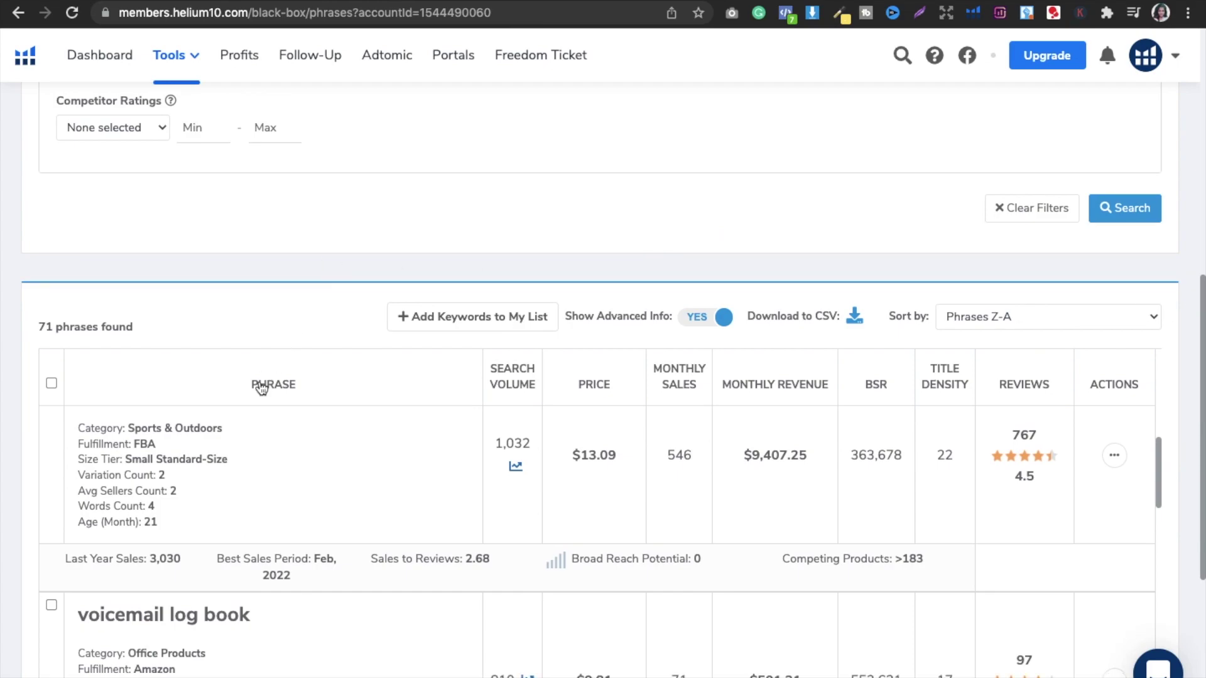
scroll(258, 386, up, 9)
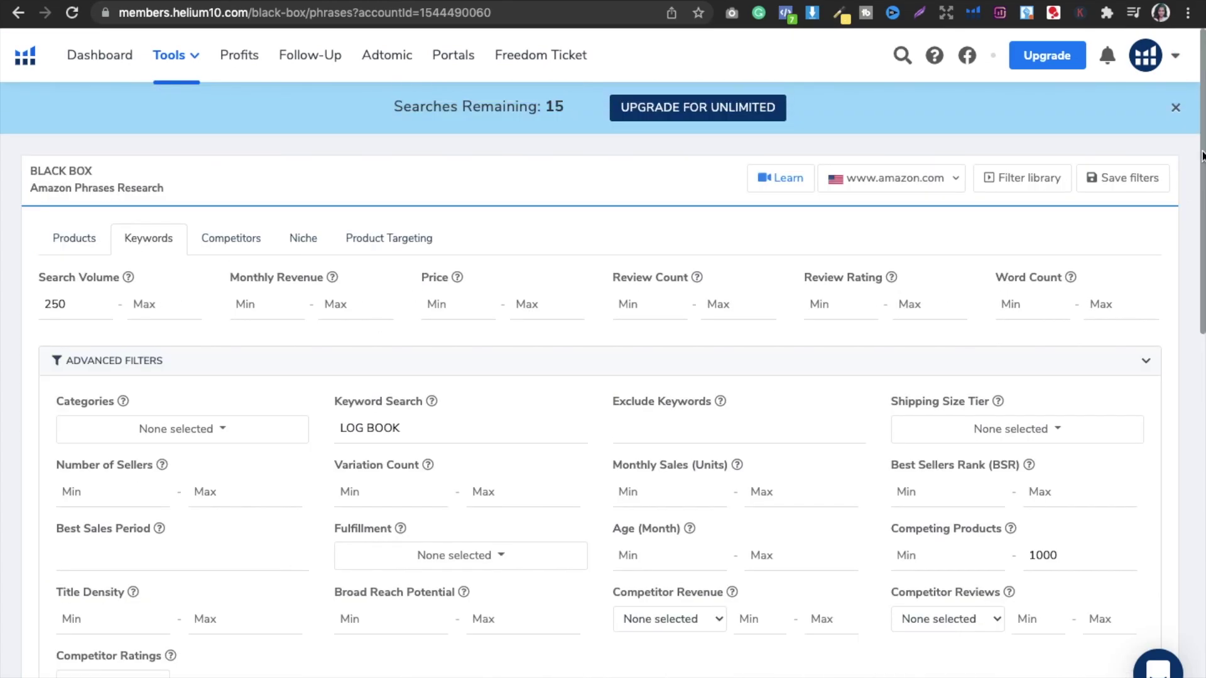
Sort the LOG BOOK results by Phrases A-Z and examine the reordered phrases down to the dive log book entries.
drag(1203, 158, 1203, 433)
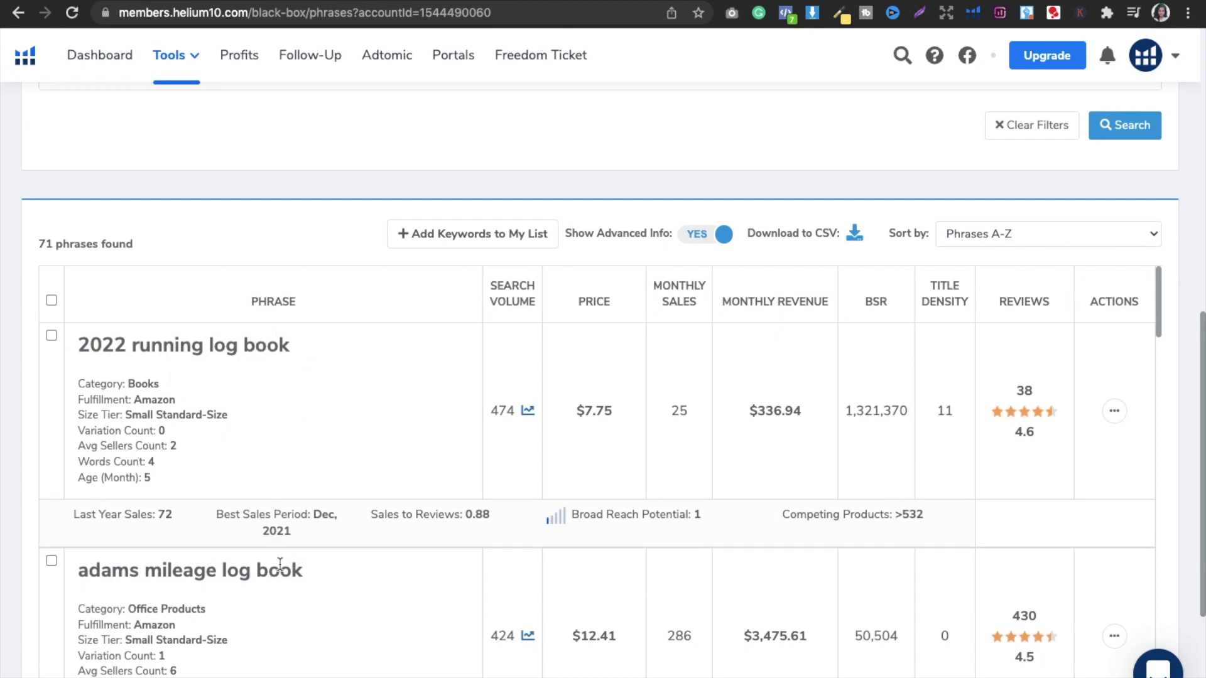
drag(1159, 311, 1123, 677)
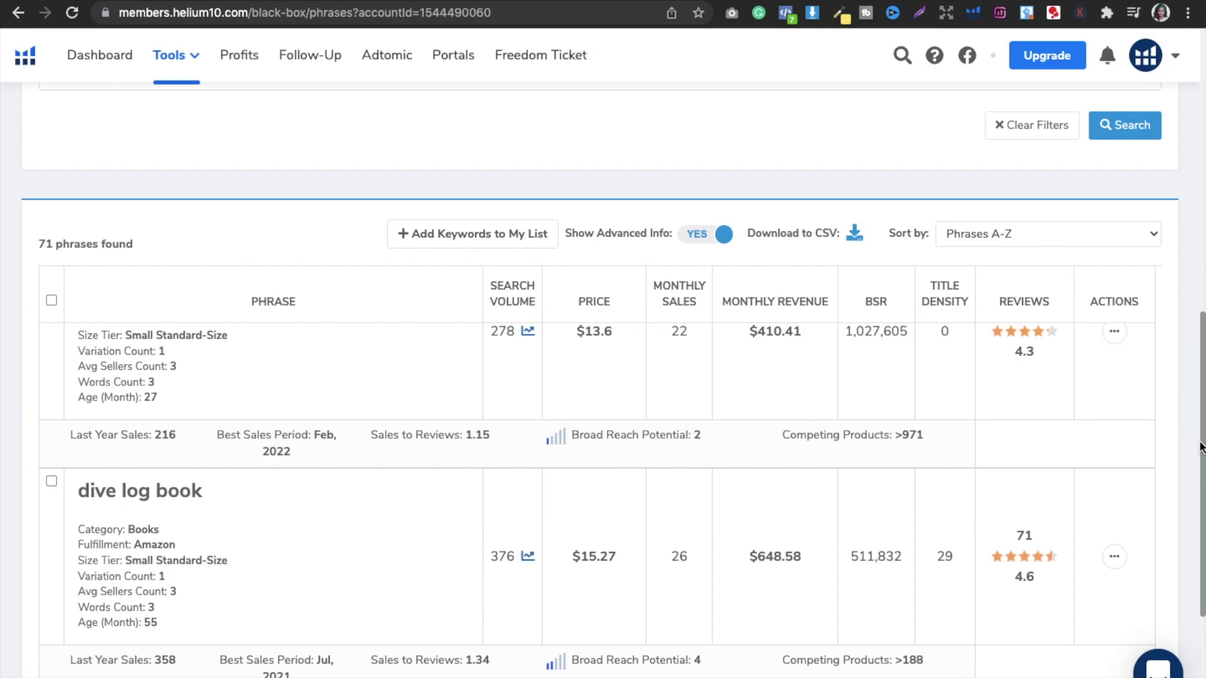
scroll(603, 377, down, 3)
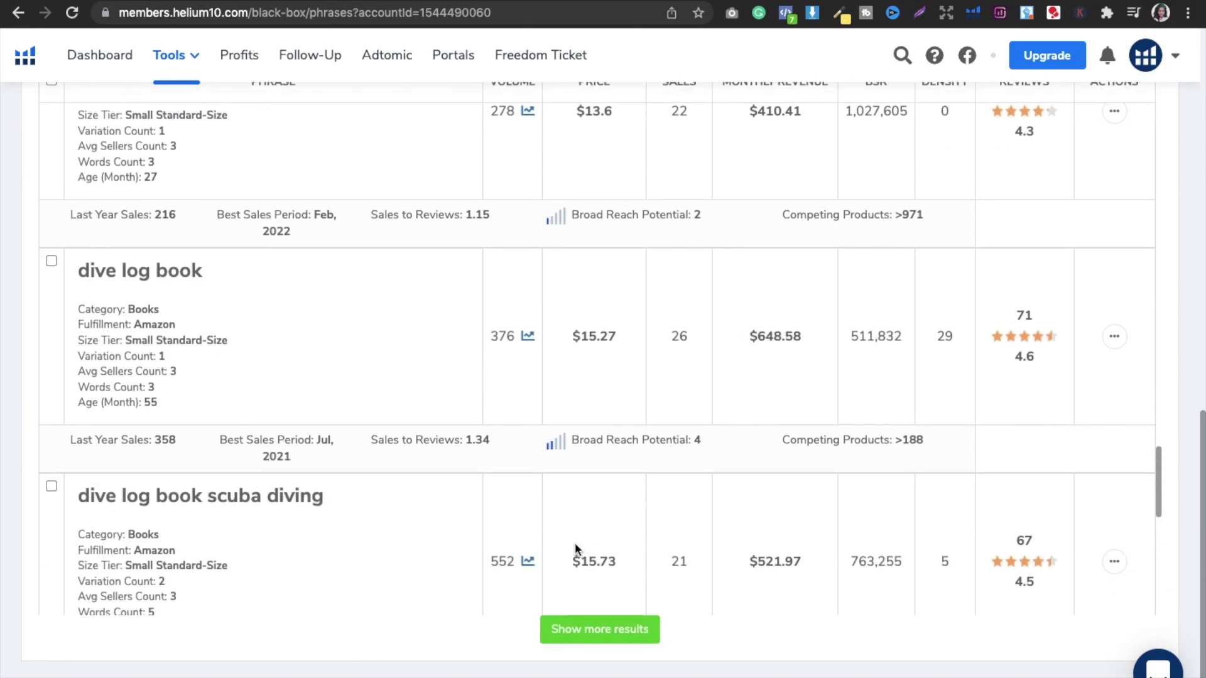